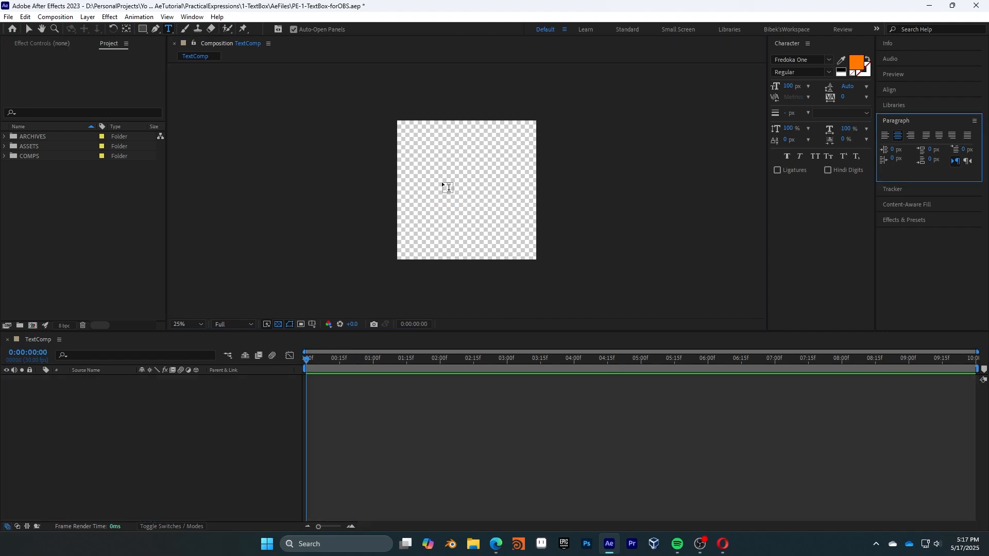
Step: Create a text layer reading "Hi!" in the composition
{"action": "left_click", "coordinate": [446, 188]}
{"action": "type", "text": "Hi"}
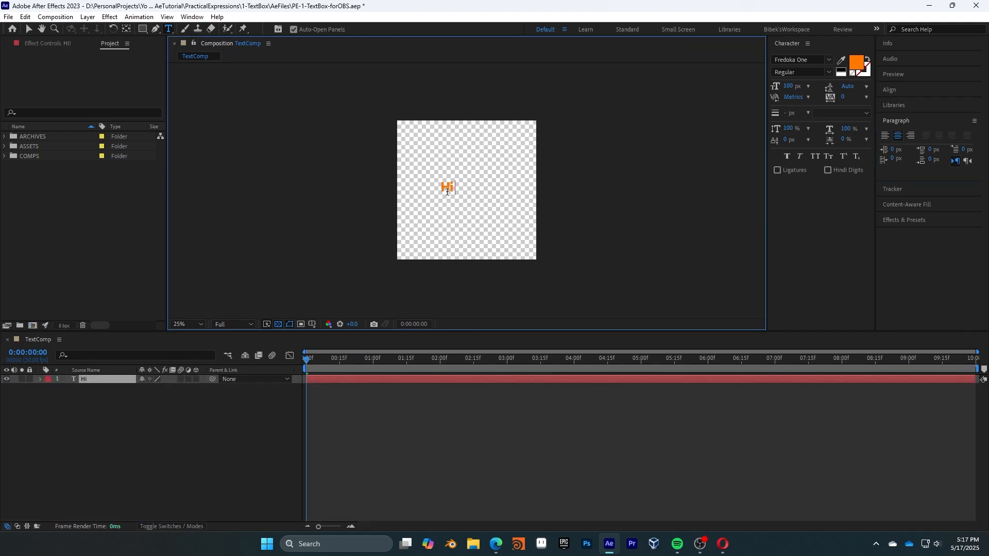
{"action": "type", "text": "!"}
{"action": "left_click", "coordinate": [373, 465]}
{"action": "key", "text": "v"}
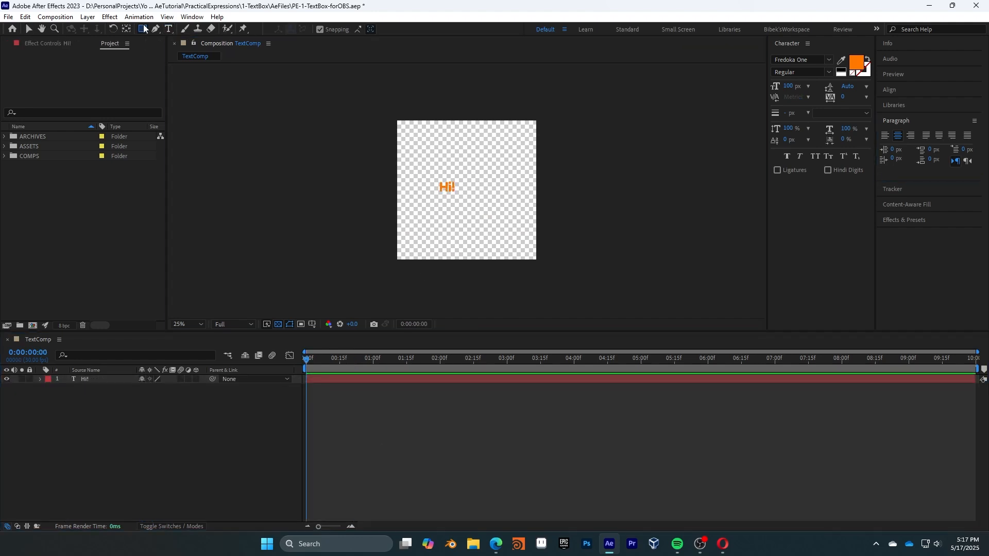
Step: Draw a wide white rectangle as a new shape layer over the text
{"action": "left_click", "coordinate": [144, 29]}
{"action": "left_click_drag", "start_coordinate": [428, 179], "coordinate": [505, 213]}
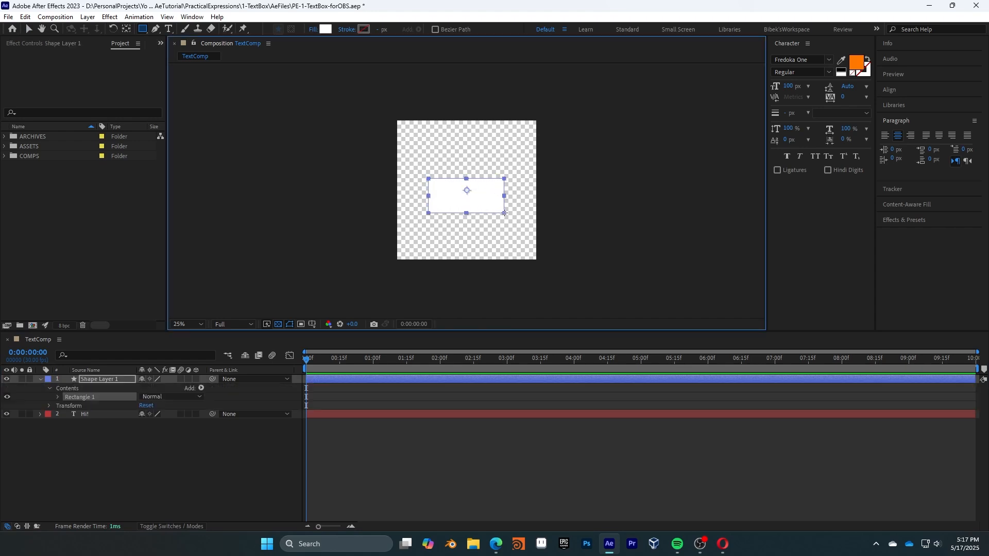
{"action": "left_click", "coordinate": [264, 459]}
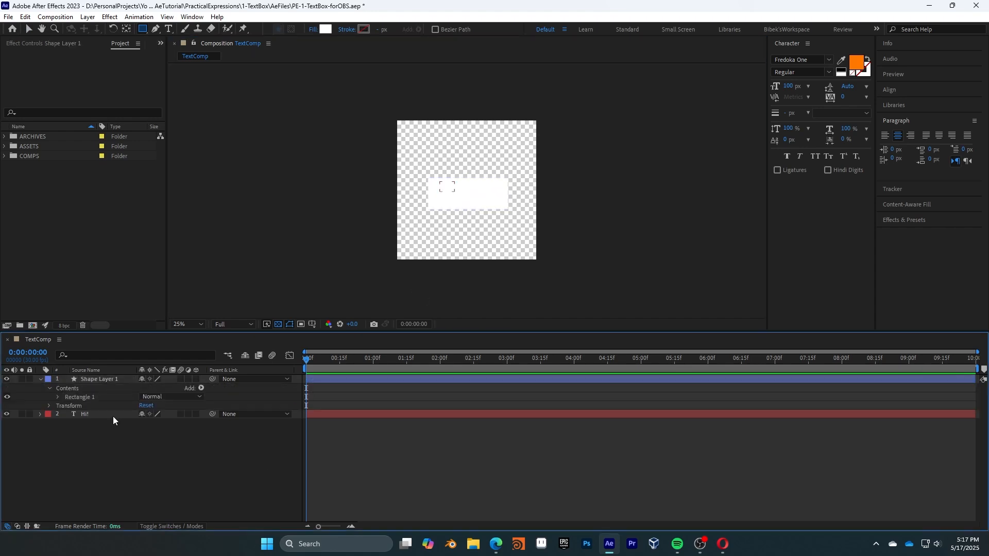
Step: Move the "Hi!" layer above the shape layer and rename it TextLayer
{"action": "left_click_drag", "start_coordinate": [113, 416], "coordinate": [116, 394]}
{"action": "key", "text": "Return"}
{"action": "type", "text": "Te"}
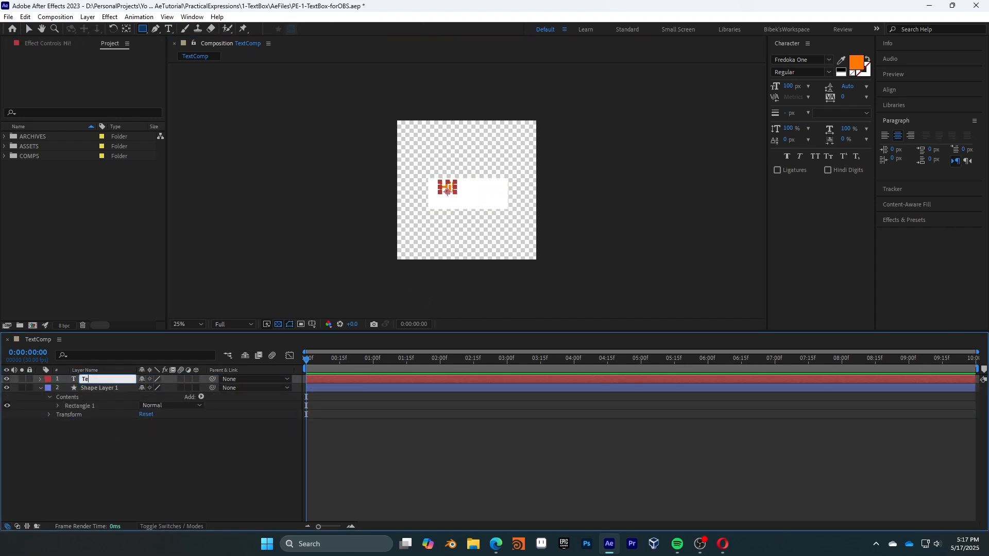
{"action": "type", "text": "xtLayer"}
{"action": "key", "text": "Return"}
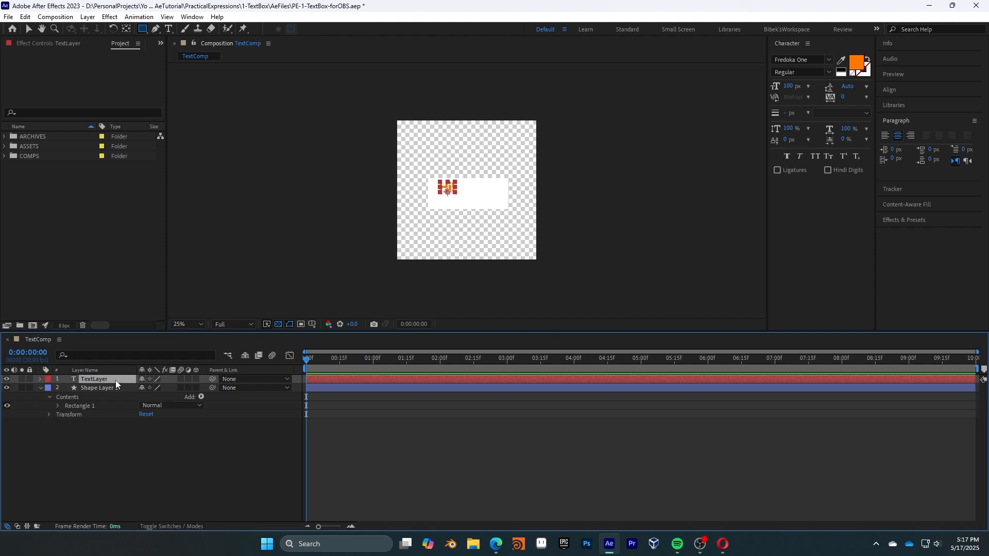
Step: Rename the shape layer as Rectangle
{"action": "left_click", "coordinate": [110, 385]}
{"action": "key", "text": "Return"}
{"action": "type", "text": "R"}
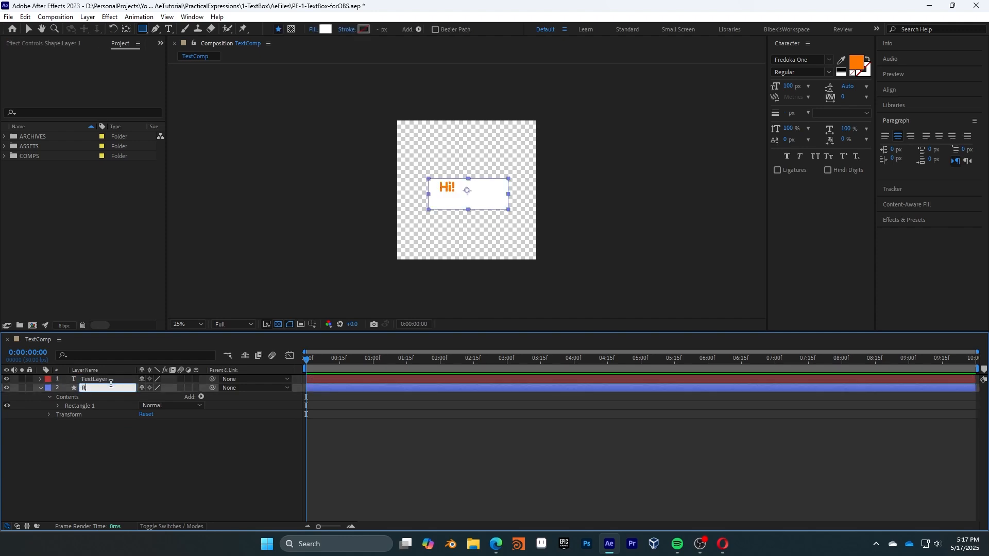
{"action": "type", "text": "ectangle"}
{"action": "key", "text": "Return"}
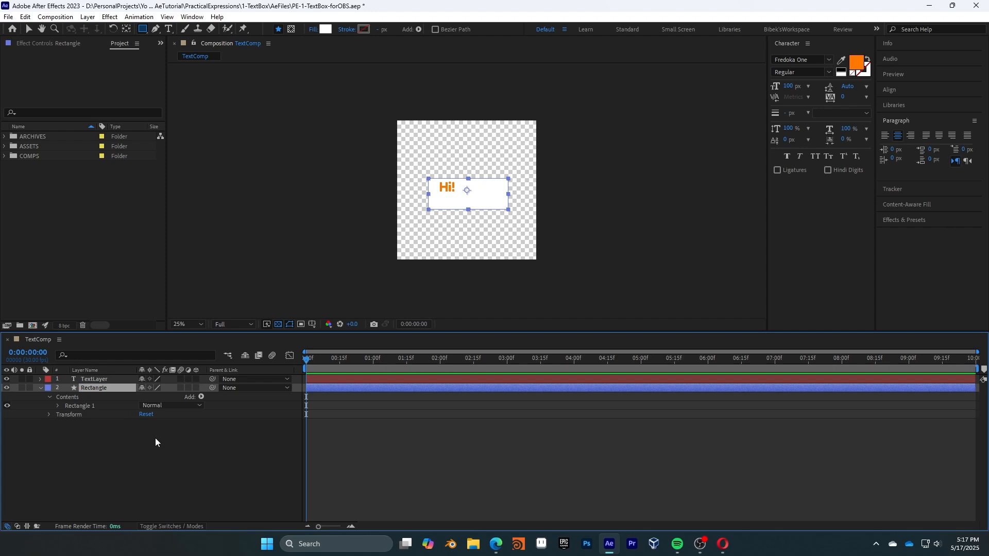
Step: Centre the layers' anchor points in their content and align both layers horizontally and vertically to the composition centre
{"action": "left_click", "coordinate": [166, 511]}
{"action": "key", "text": "s"}
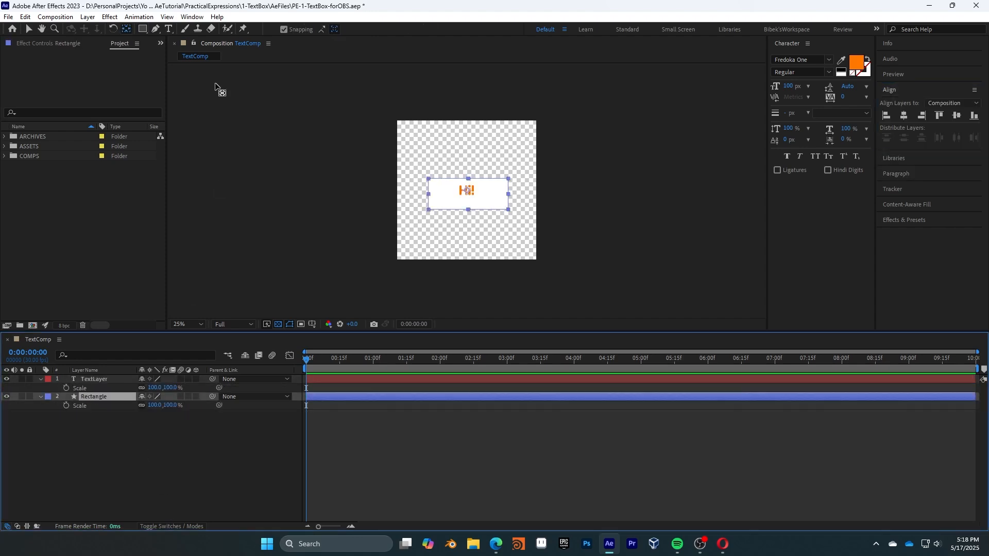
{"action": "double_click", "coordinate": [125, 31], "text": "ctrl"}
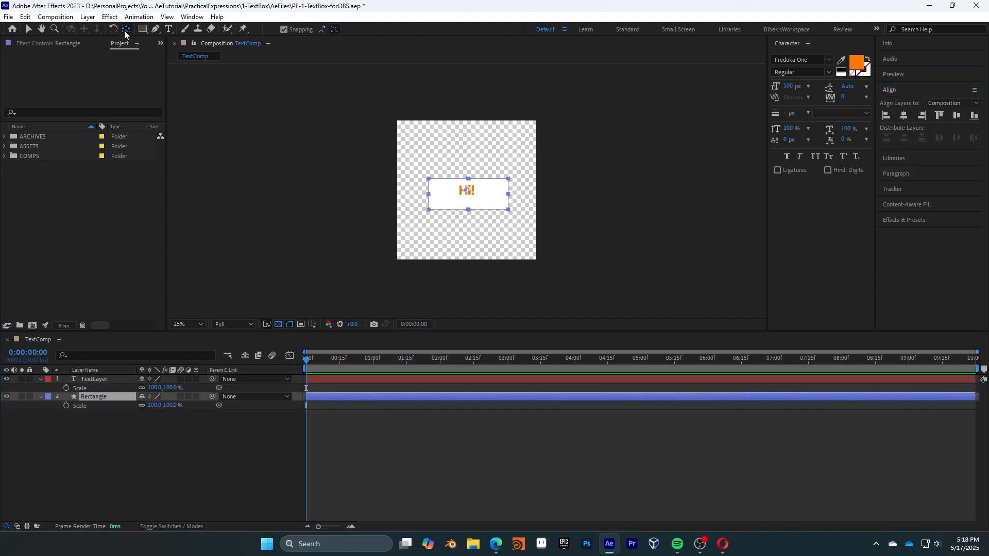
{"action": "left_click", "coordinate": [904, 115]}
{"action": "left_click", "coordinate": [957, 115]}
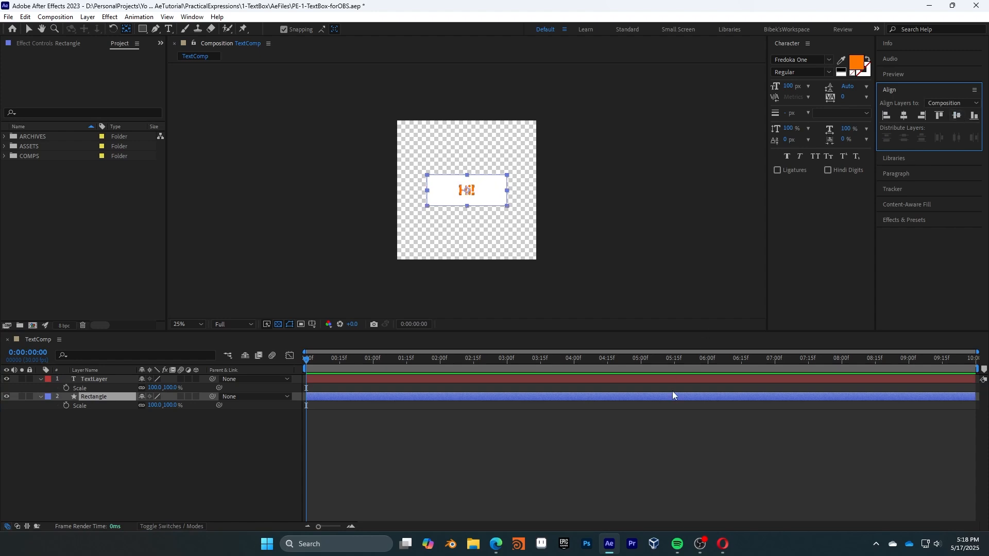
{"action": "left_click", "coordinate": [656, 421]}
{"action": "key", "text": "v"}
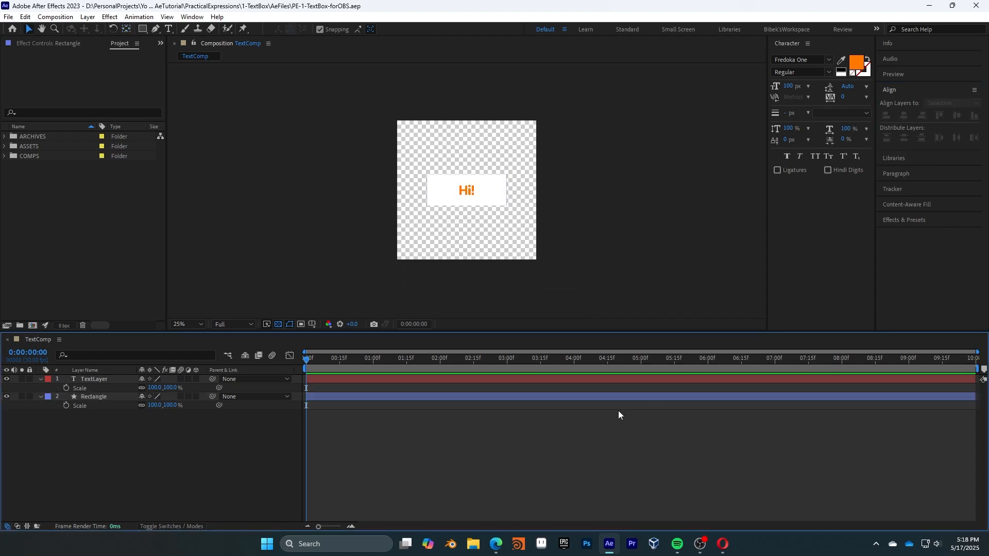
Step: Add an expression to the Size of the Rectangle layer's Rectangle Path 1, starting with "var padding = 20;"
{"action": "key", "text": "period"}
{"action": "double_click", "coordinate": [39, 397]}
{"action": "left_click", "coordinate": [49, 406]}
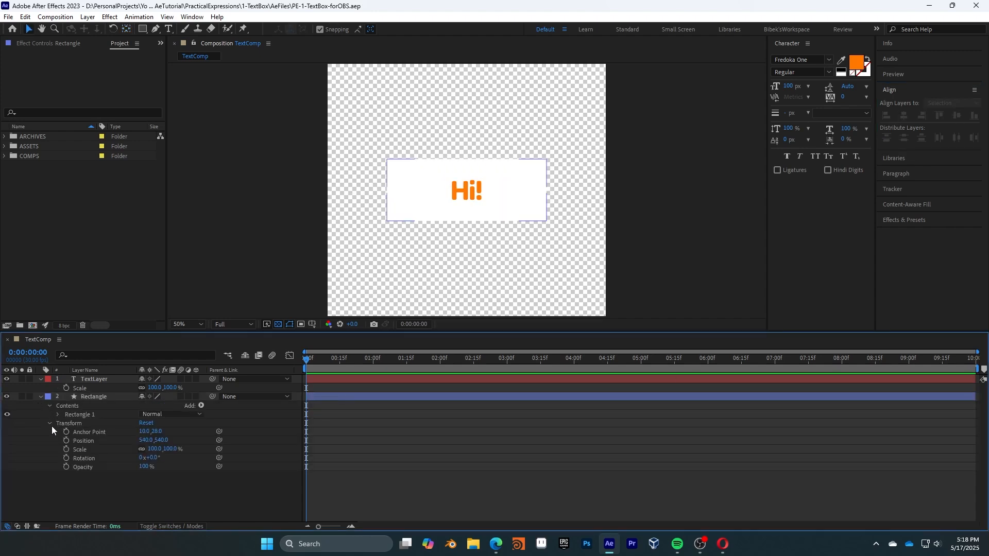
{"action": "left_click", "coordinate": [58, 415]}
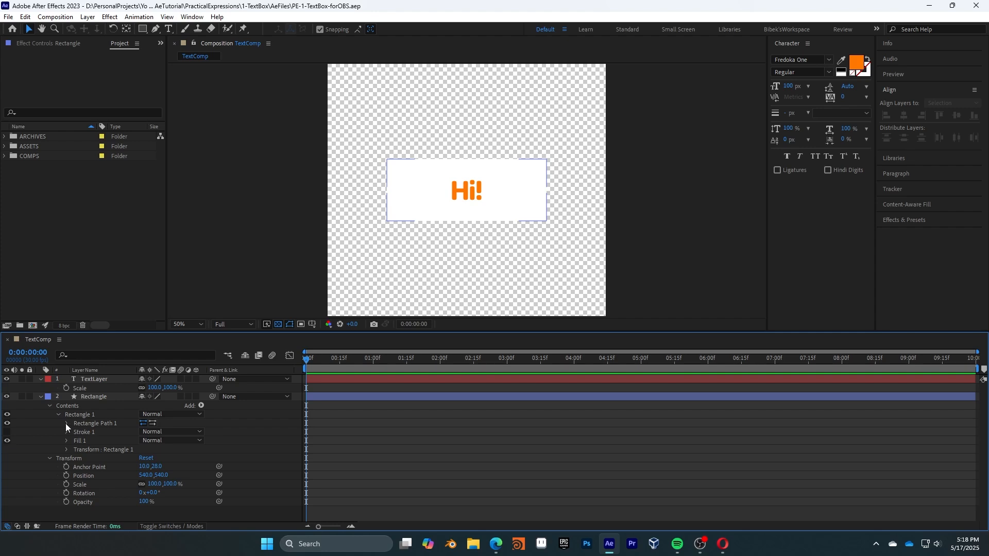
{"action": "left_click", "coordinate": [65, 423]}
{"action": "left_click", "coordinate": [83, 432], "text": "alt"}
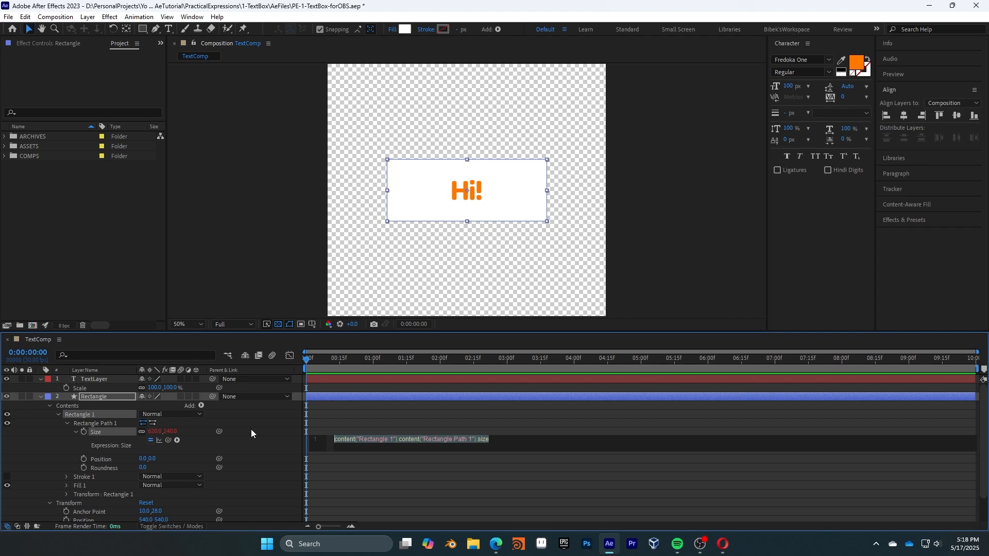
{"action": "type", "text": "v"}
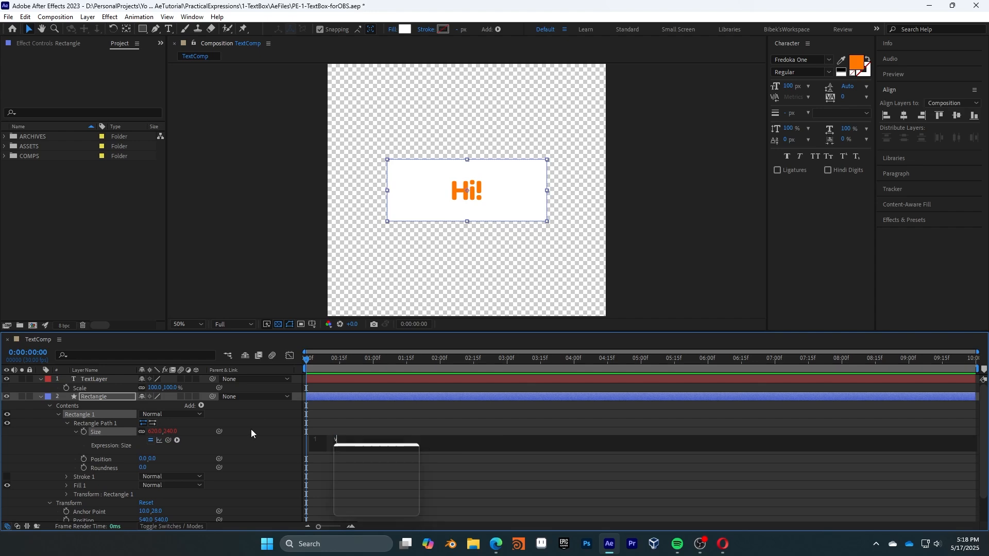
{"action": "type", "text": "ar padding = 2"}
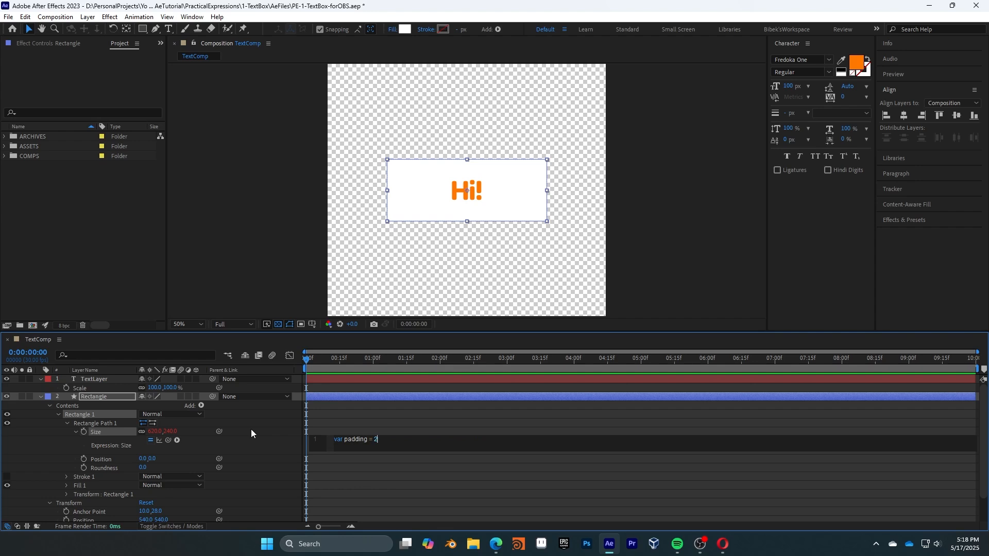
{"action": "type", "text": "0"}
Step: Add the line "var textLayer = thisComp.layer('TextLayer');" to the Size expression
{"action": "type", "text": "var textL"}
{"action": "type", "text": "ayer = "}
{"action": "type", "text": "thisComp.la"}
{"action": "type", "text": "yer()"}
{"action": "type", "text": "'TextLayer'"}
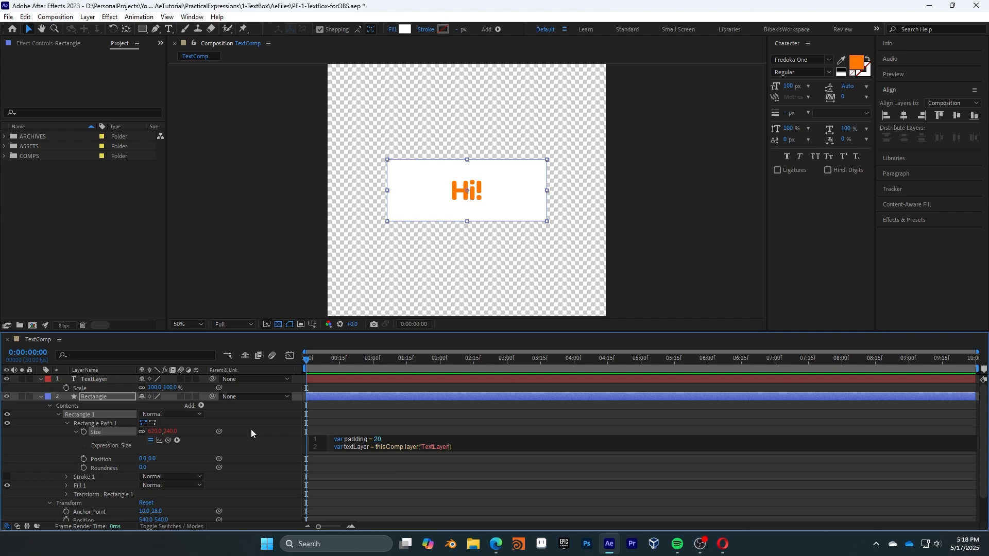
{"action": "type", "text": ";"}
Step: Add the line "var textRect = textLayer.sourceRectAtTime();" to the Size expression
{"action": "key", "text": "Return"}
{"action": "type", "text": "var tex"}
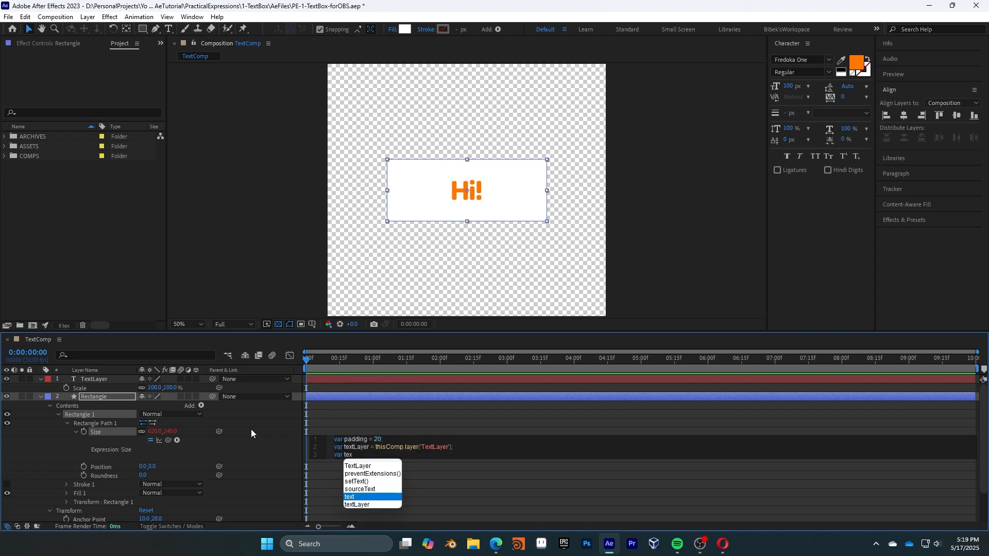
{"action": "type", "text": "tRect ="}
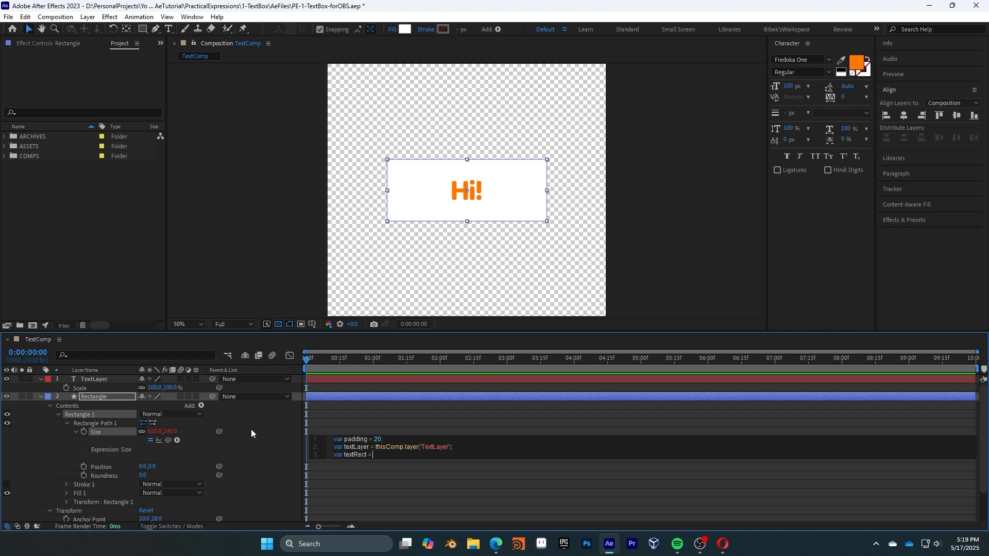
{"action": "type", "text": " textLay"}
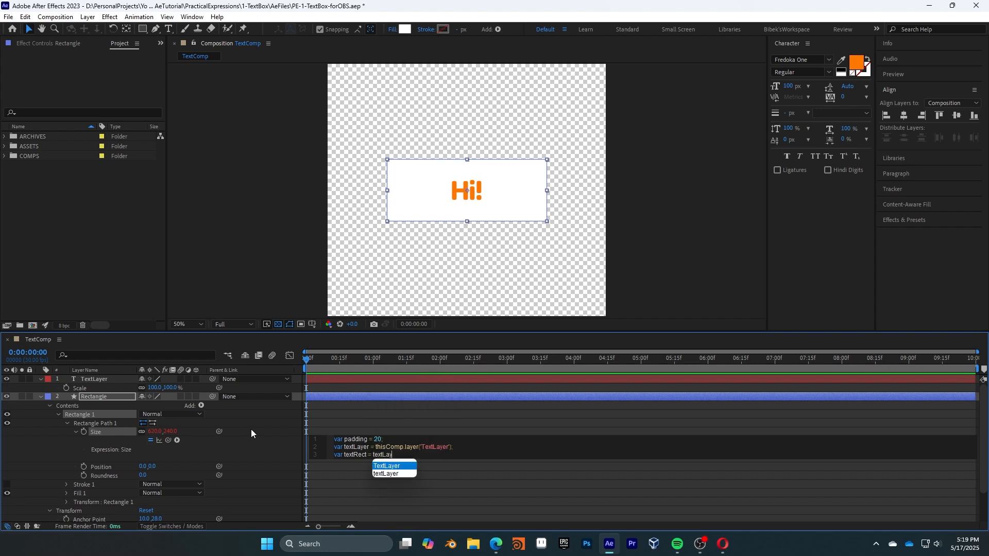
{"action": "type", "text": "er.source"}
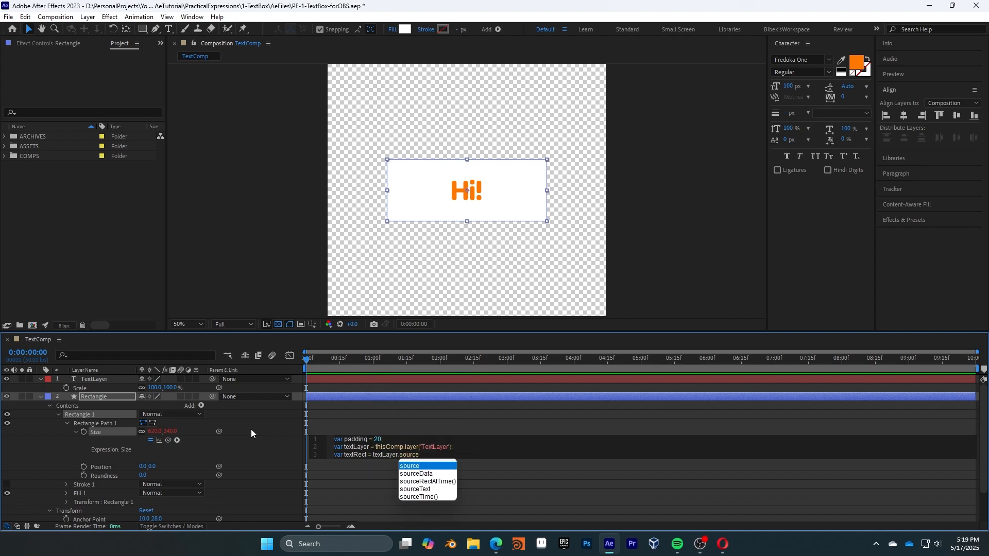
{"action": "type", "text": "RectAt"}
{"action": "key", "text": "Return"}
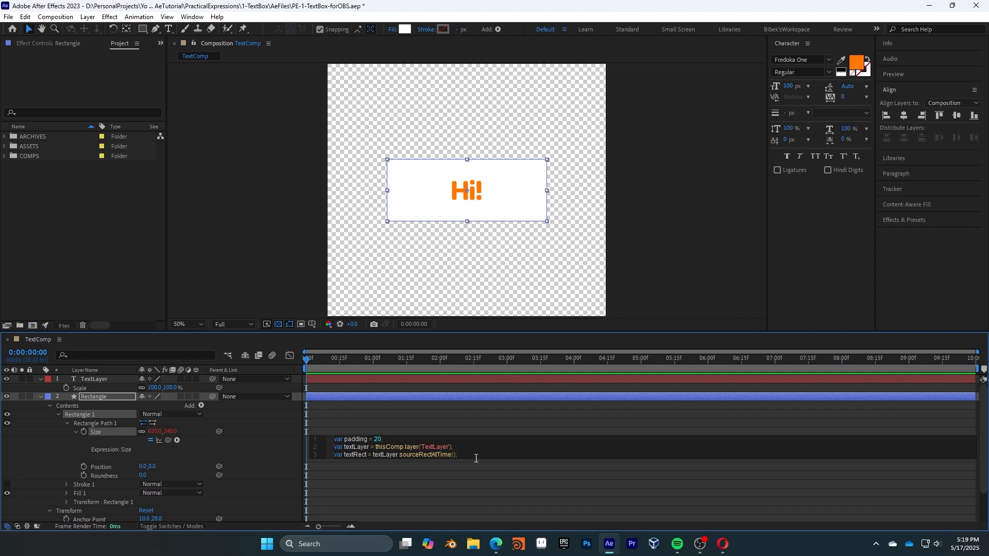
Step: Finish the Size expression with "[textRect.width + padding, textRect.height + padding]" after a blank line and apply it
{"action": "key", "text": "Return"}
{"action": "key", "text": "Return"}
{"action": "type", "text": "[text"}
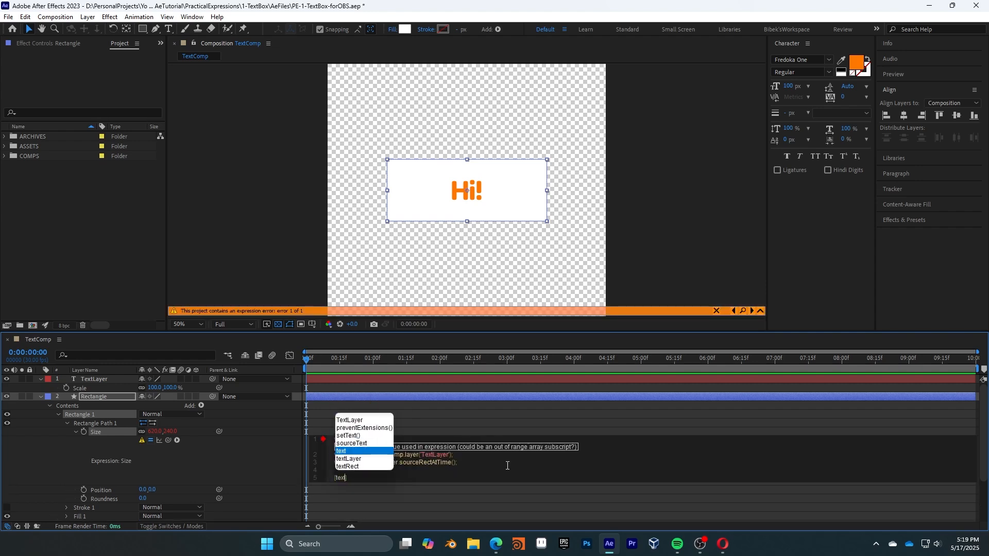
{"action": "type", "text": "Rect.width + padding, "}
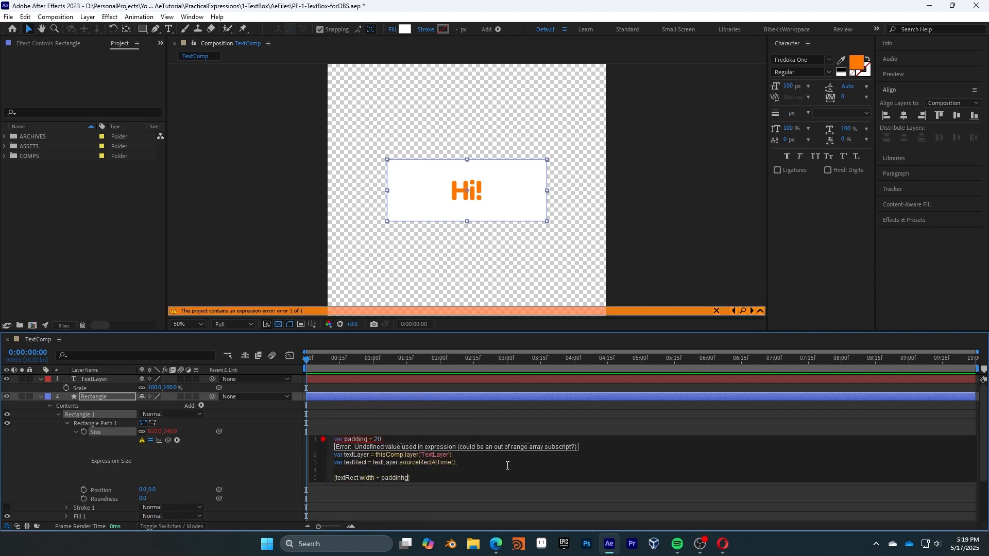
{"action": "type", "text": "textRect.height + padding"}
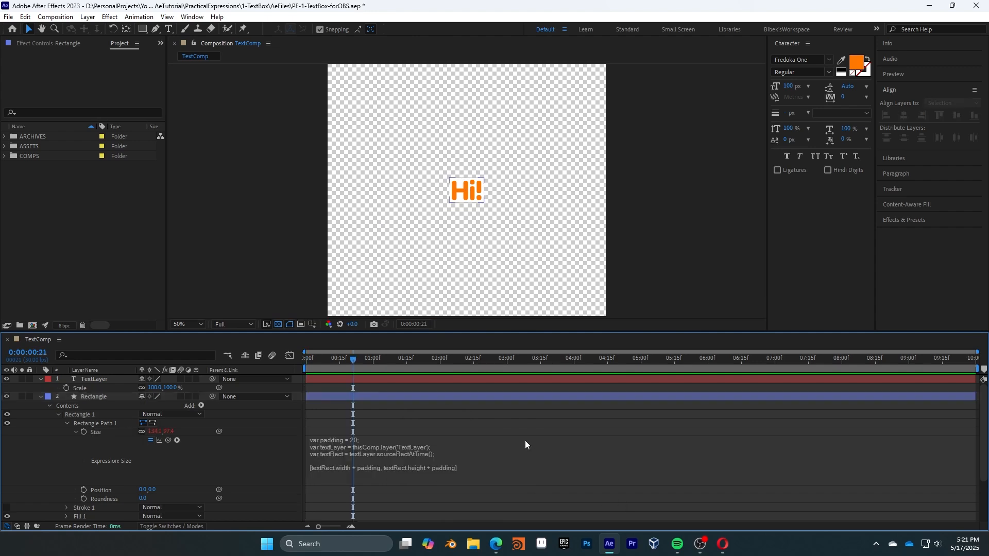
Step: Extend the text of TextLayer to read "Hi! My Name is" to test the resizing box
{"action": "key", "text": "period"}
{"action": "key", "text": "period"}
{"action": "key", "text": "period"}
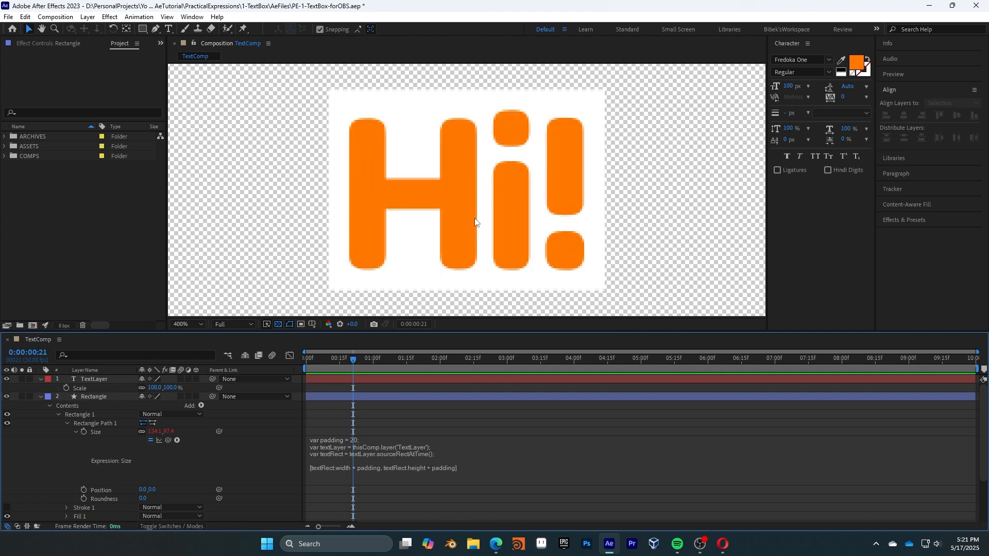
{"action": "key", "text": "comma"}
{"action": "left_click", "coordinate": [484, 205]}
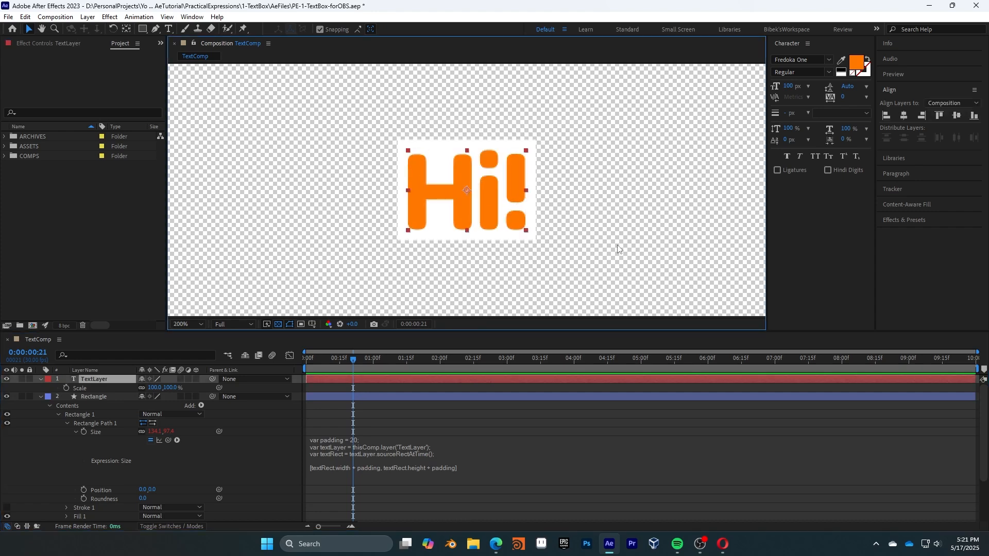
{"action": "key", "text": "comma"}
{"action": "left_click", "coordinate": [107, 380]}
{"action": "key", "text": "ctrl+t"}
{"action": "left_click", "coordinate": [495, 196]}
{"action": "type", "text": "My "}
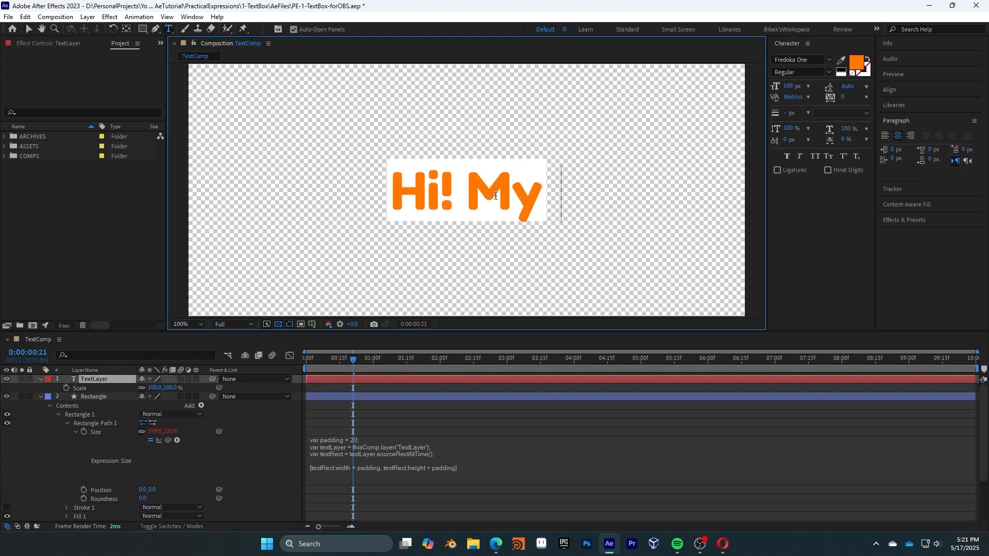
{"action": "type", "text": "Name is"}
Step: Add a second line reading "Slim Shady." to the text and finish editing it
{"action": "key", "text": "Return"}
{"action": "type", "text": "asd"}
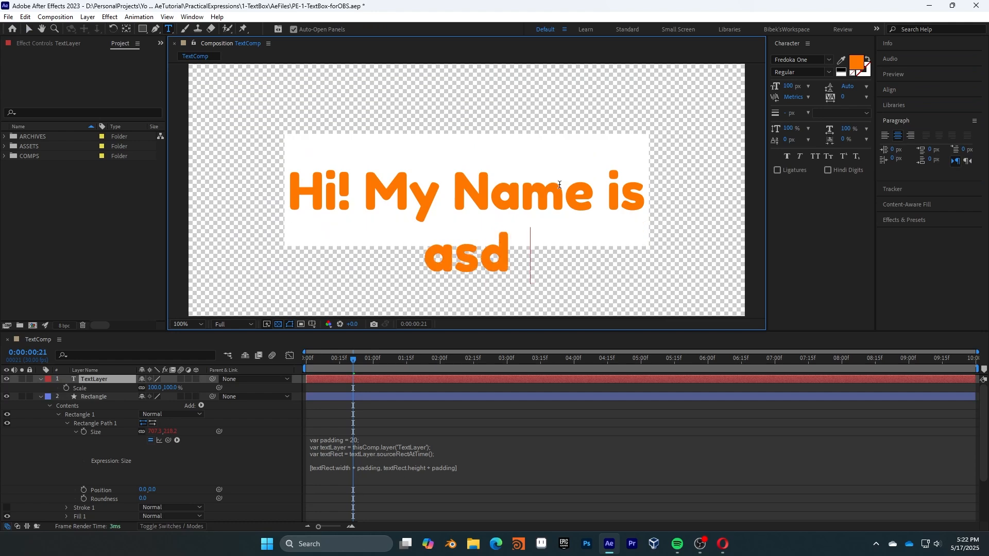
{"action": "type", "text": "wo"}
{"action": "key", "text": "Return"}
{"action": "key", "text": "ctrl+shift+Left"}
{"action": "key", "text": "ctrl+shift+Left"}
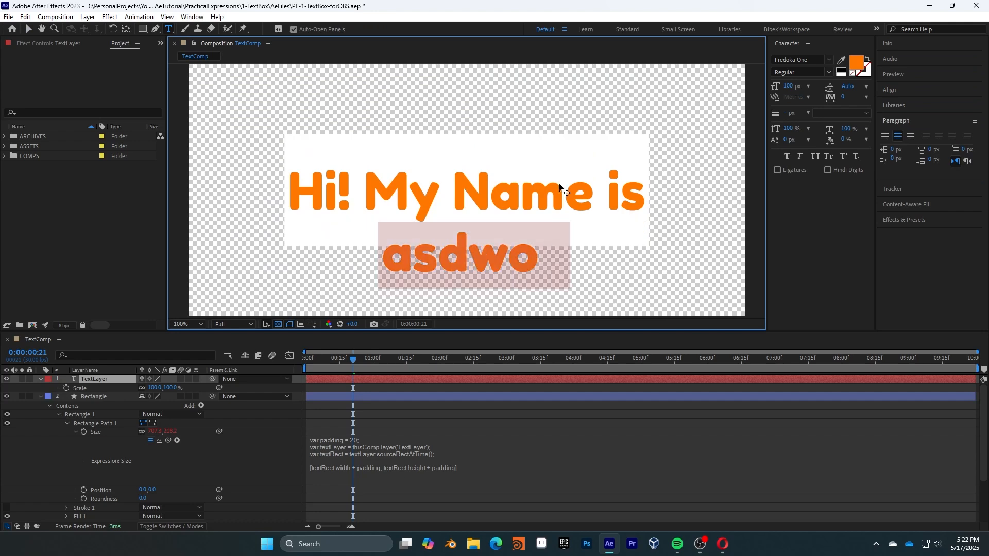
{"action": "type", "text": "Slim Shady."}
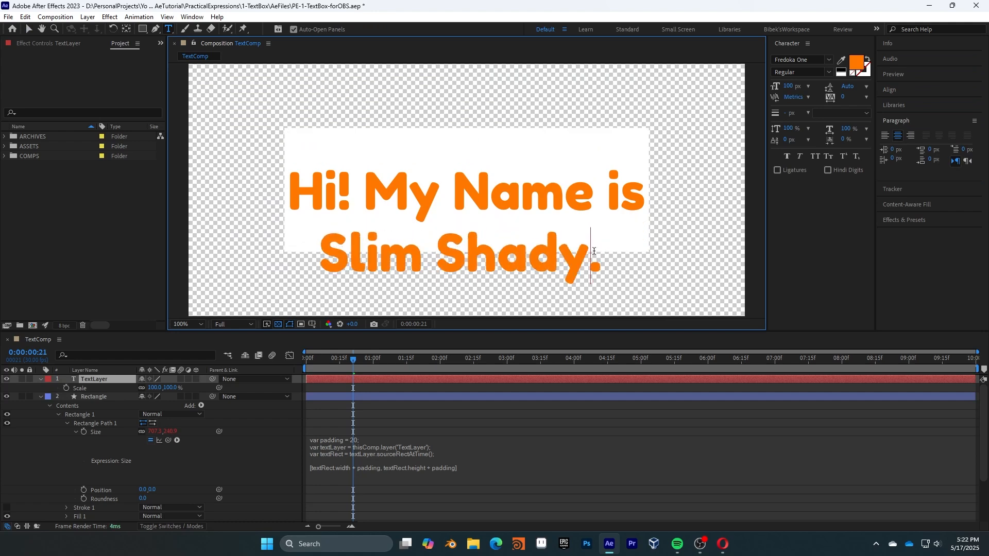
{"action": "left_click", "coordinate": [81, 214]}
Step: Copy the textLayer and textRect variable lines from the rectangle's Size expression
{"action": "left_click", "coordinate": [492, 448]}
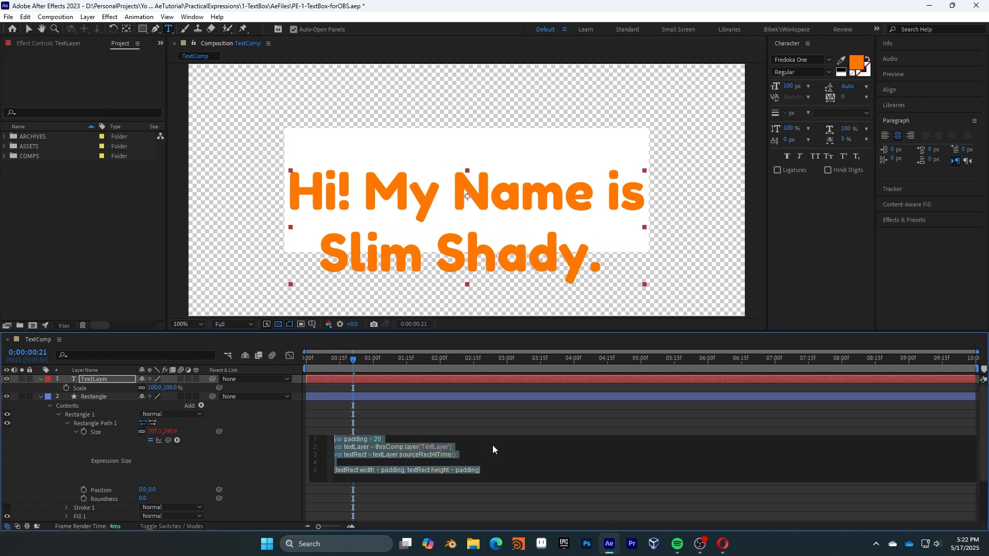
{"action": "left_click", "coordinate": [541, 411]}
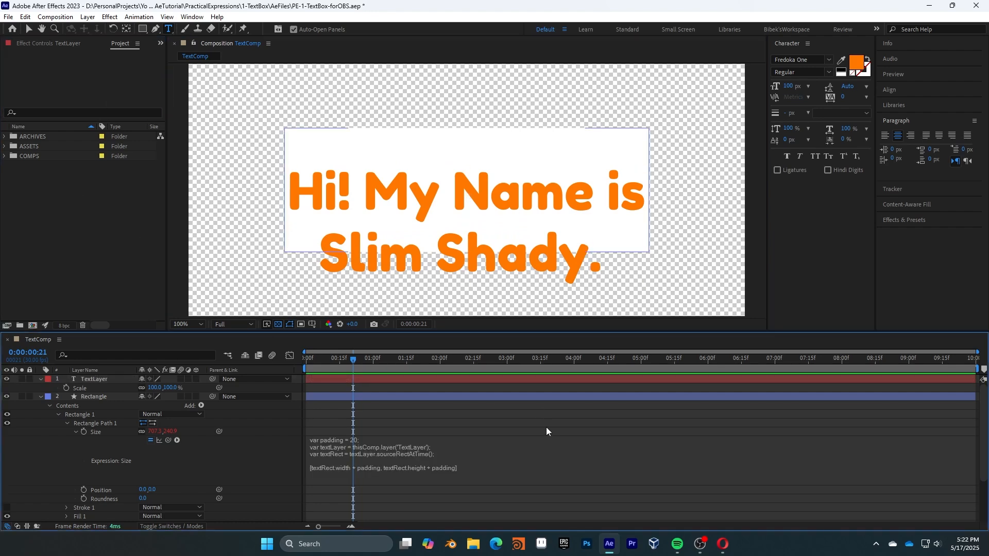
{"action": "left_click_drag", "start_coordinate": [457, 455], "coordinate": [326, 447]}
{"action": "key", "text": "ctrl+c"}
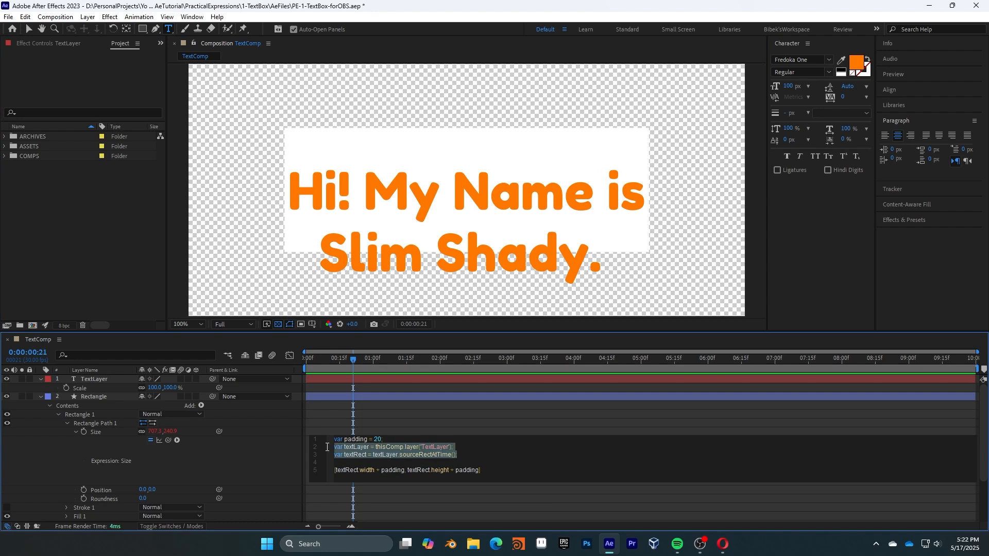
Step: Add an expression to the Position of Transform: Rectangle 1 and paste the copied textLayer and textRect lines into it
{"action": "left_click", "coordinate": [547, 428]}
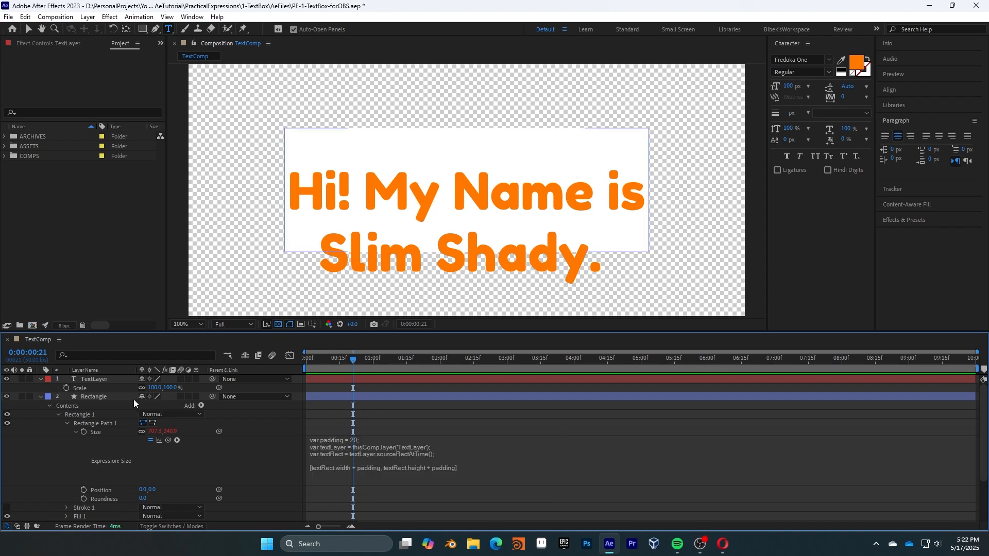
{"action": "scroll", "coordinate": [104, 478], "scroll_direction": "down", "scroll_amount": 3}
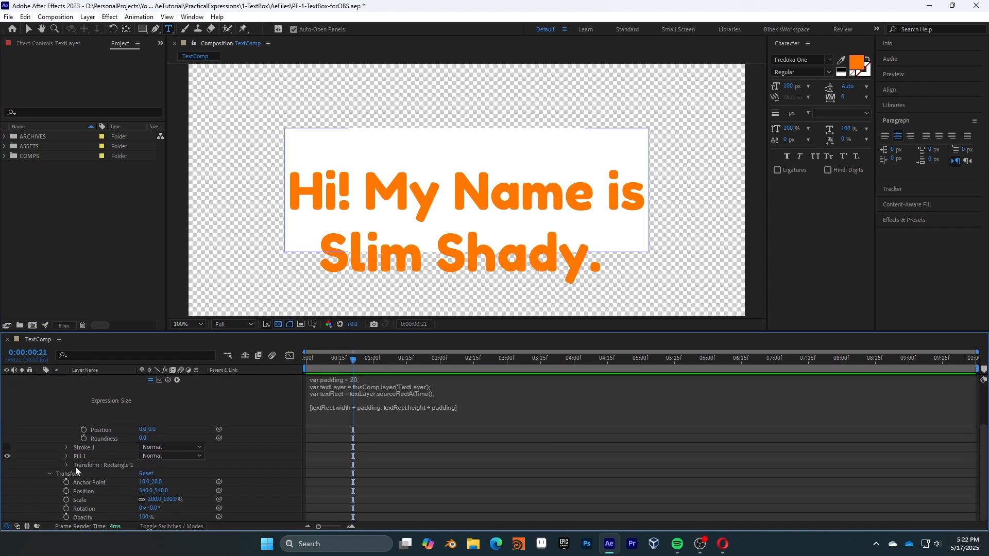
{"action": "left_click", "coordinate": [66, 466]}
{"action": "scroll", "coordinate": [85, 464], "scroll_direction": "down", "scroll_amount": 3}
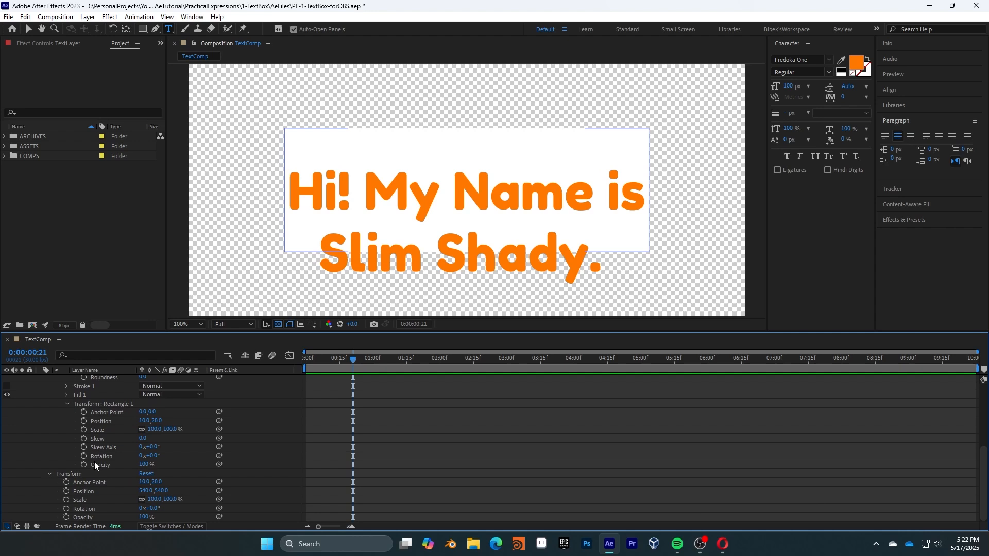
{"action": "left_click", "coordinate": [84, 421], "text": "alt"}
{"action": "key", "text": "ctrl+v"}
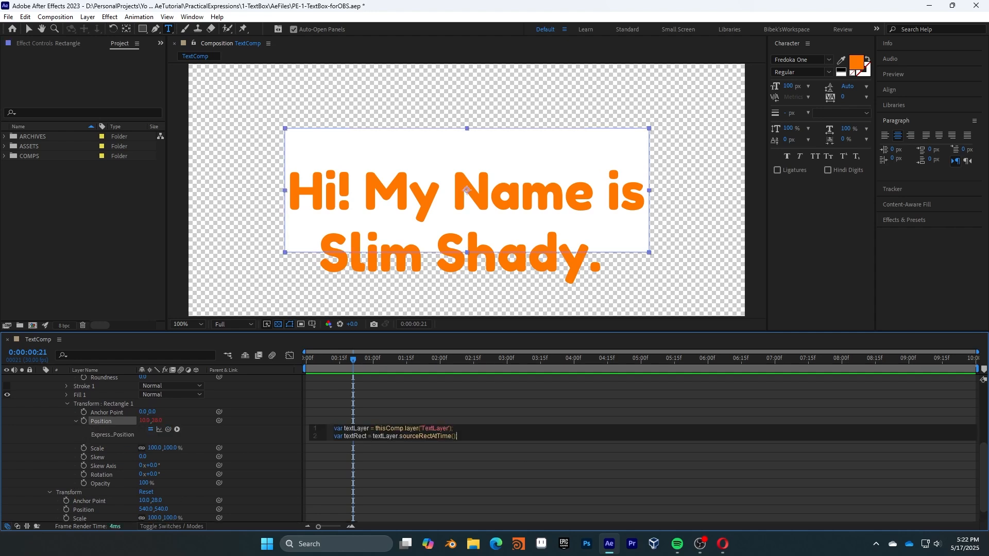
Step: Complete the Position expression with "[textRect.left + textRect.width / 2, textRect.top + textRect.height / 2]" after a blank line and apply it
{"action": "type", "text": ";"}
{"action": "key", "text": "Return"}
{"action": "key", "text": "Return"}
{"action": "type", "text": "textR"}
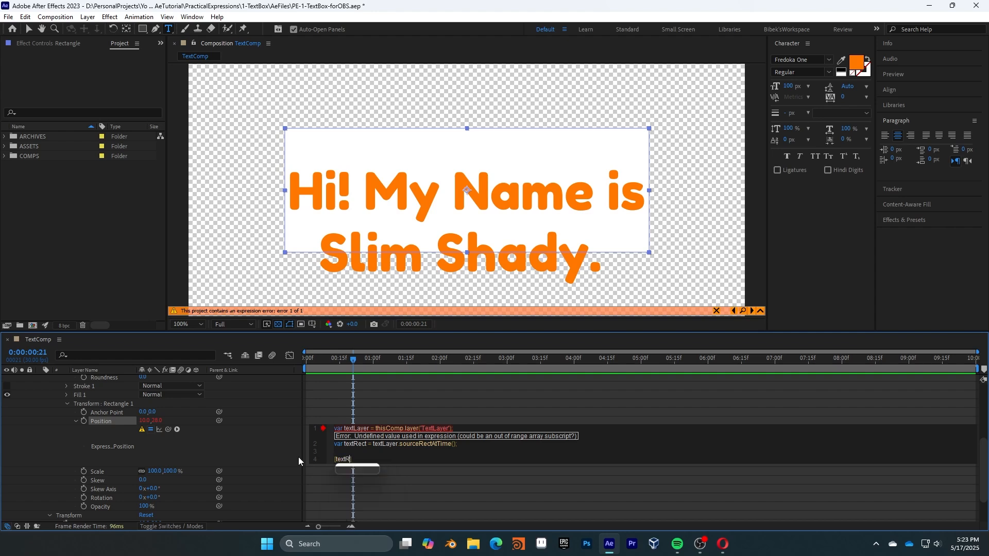
{"action": "type", "text": "ect.left + text"}
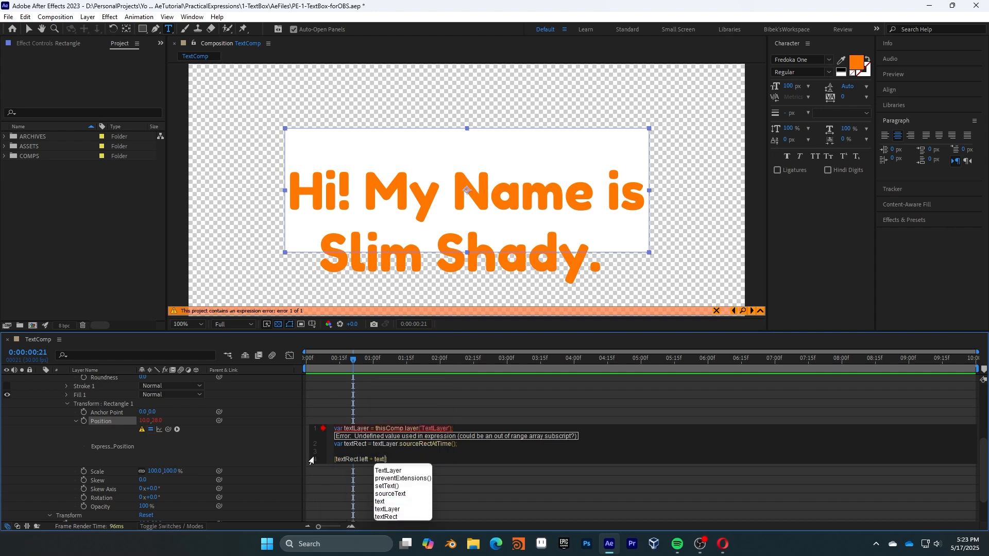
{"action": "type", "text": "Rect.wi"}
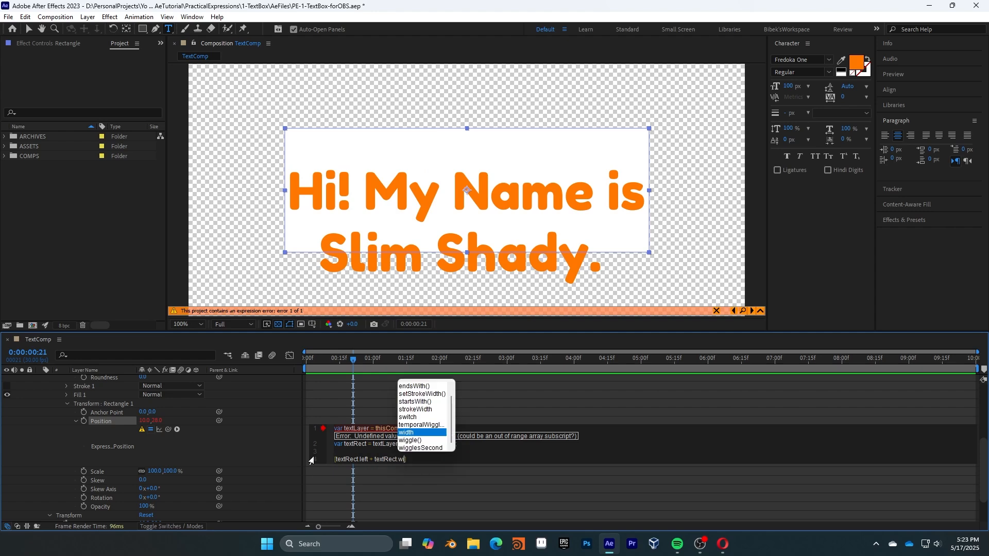
{"action": "type", "text": "dth /"}
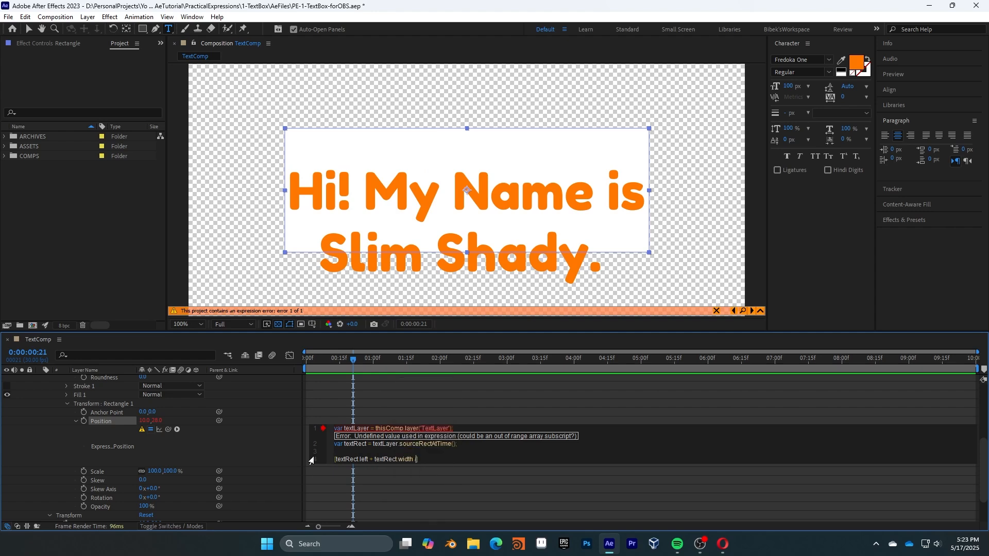
{"action": "type", "text": " 2, textRect.top + textRect.height "}
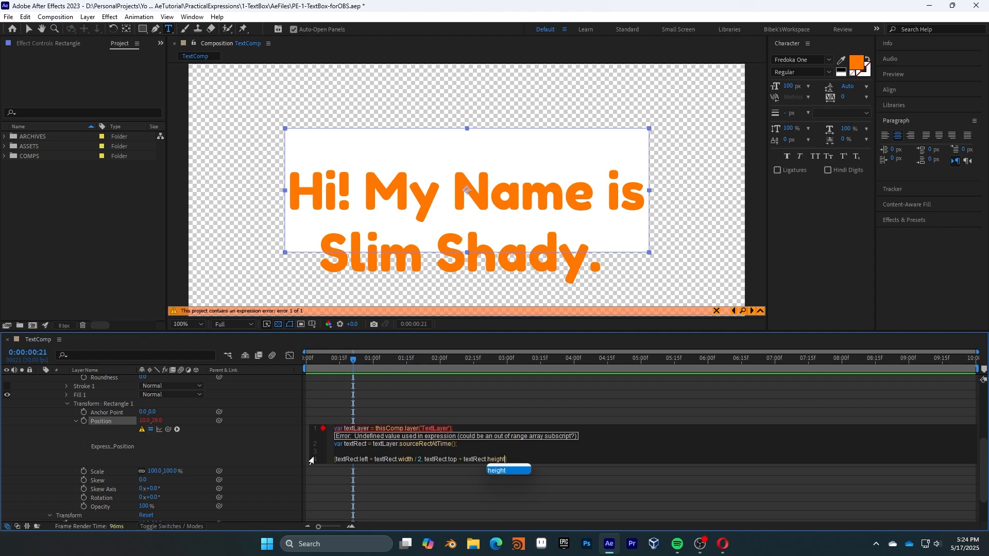
{"action": "type", "text": "/ x"}
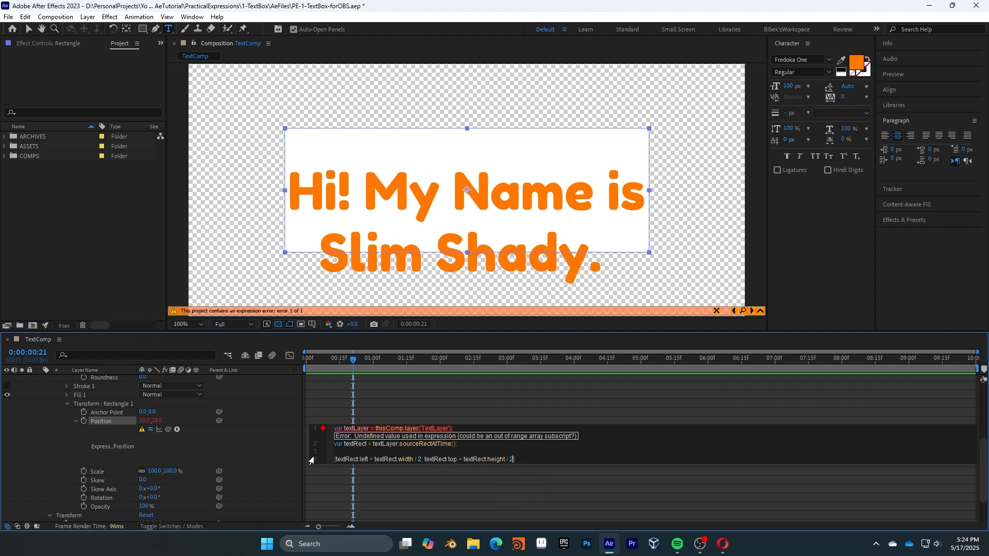
{"action": "left_click", "coordinate": [614, 490]}
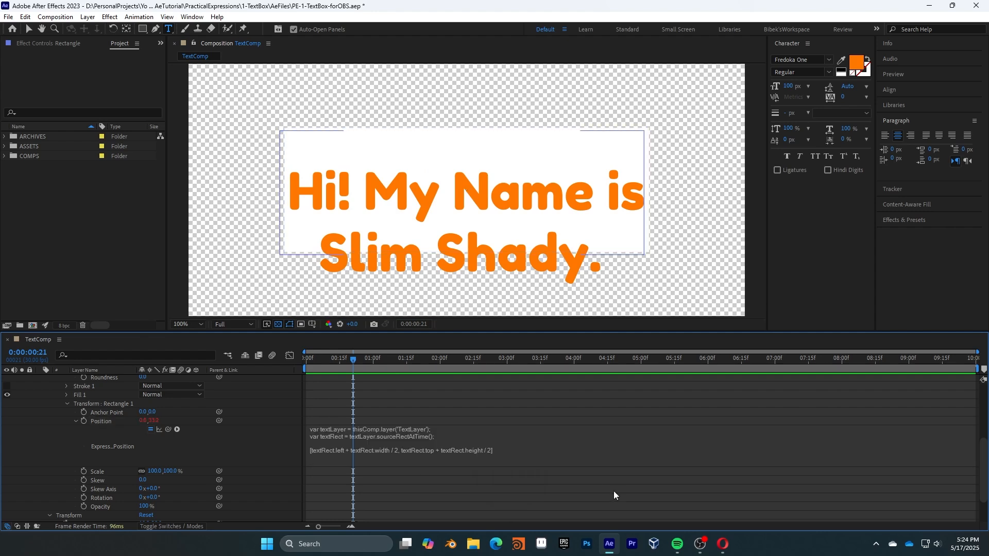
{"action": "left_click", "coordinate": [699, 455]}
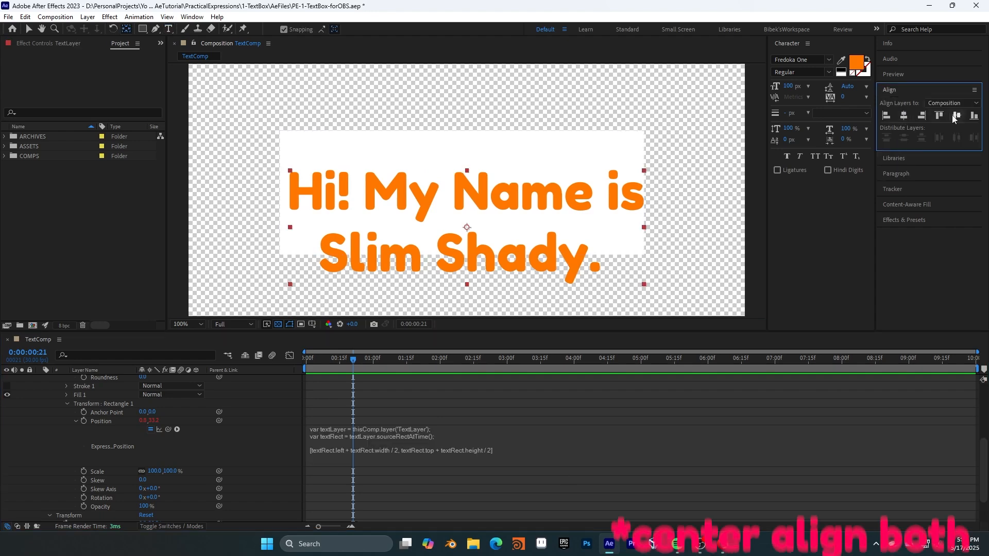
Step: Center the text layer vertically in the composition
{"action": "left_click", "coordinate": [957, 115]}
{"action": "left_click", "coordinate": [914, 170]}
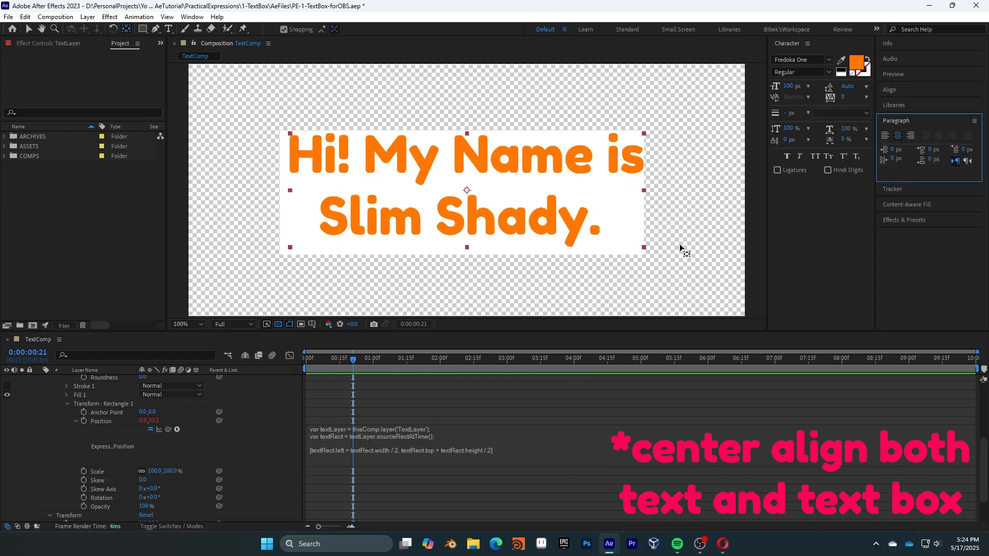
Step: Add two more lines below "Slim Shady." in the text, reading "Hi, my name is" and "What?"
{"action": "left_click", "coordinate": [684, 249]}
{"action": "double_click", "coordinate": [602, 223]}
{"action": "key", "text": "Return"}
{"action": "type", "text": "sad"}
{"action": "key", "text": "Return"}
{"action": "type", "text": "aw"}
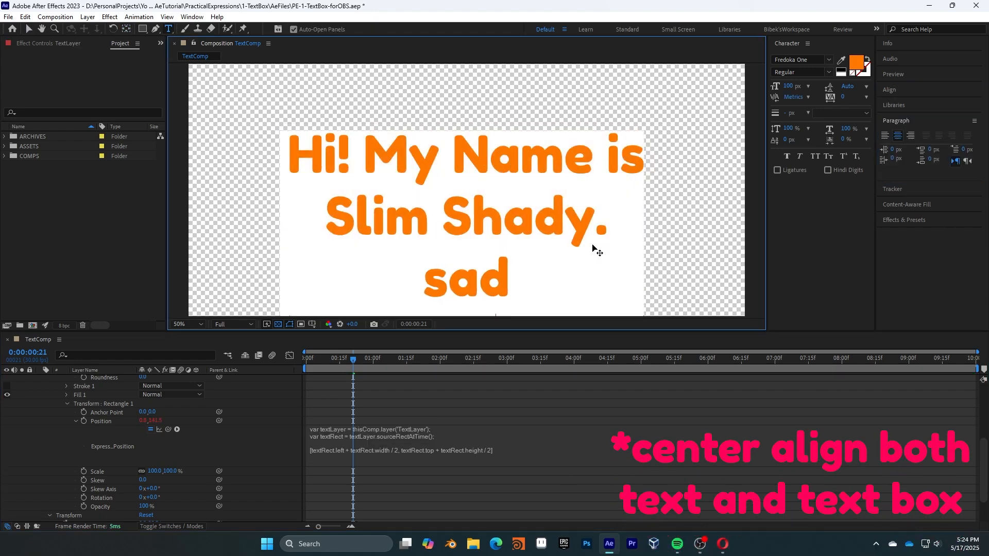
{"action": "scroll", "coordinate": [593, 248], "scroll_direction": "down", "scroll_amount": 3}
{"action": "key", "text": "ctrl+shift+Left"}
{"action": "key", "text": "ctrl+shift+Left"}
{"action": "key", "text": "ctrl+shift+Left"}
{"action": "key", "text": "BackSpace"}
{"action": "type", "text": "Hi, my name is"}
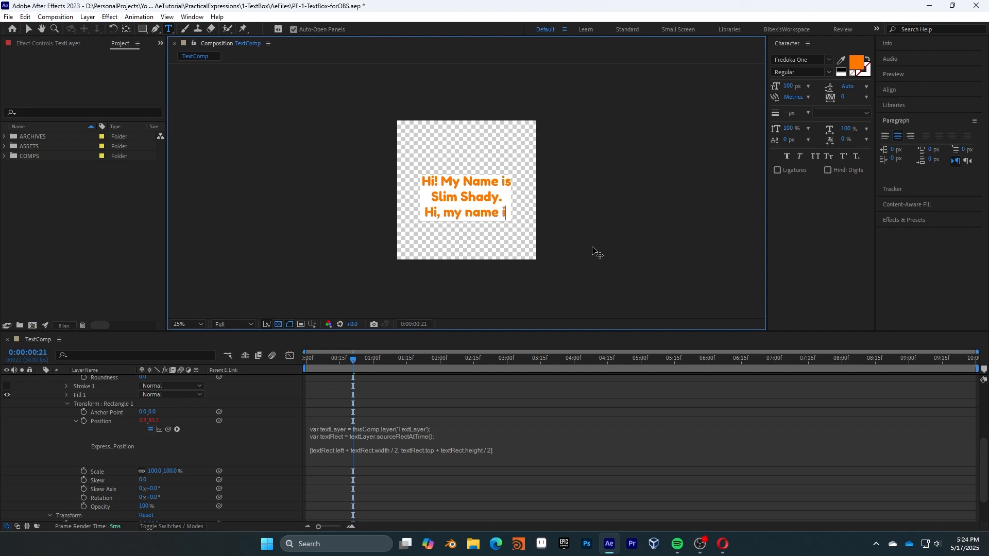
{"action": "key", "text": "Return"}
{"action": "type", "text": "What?"}
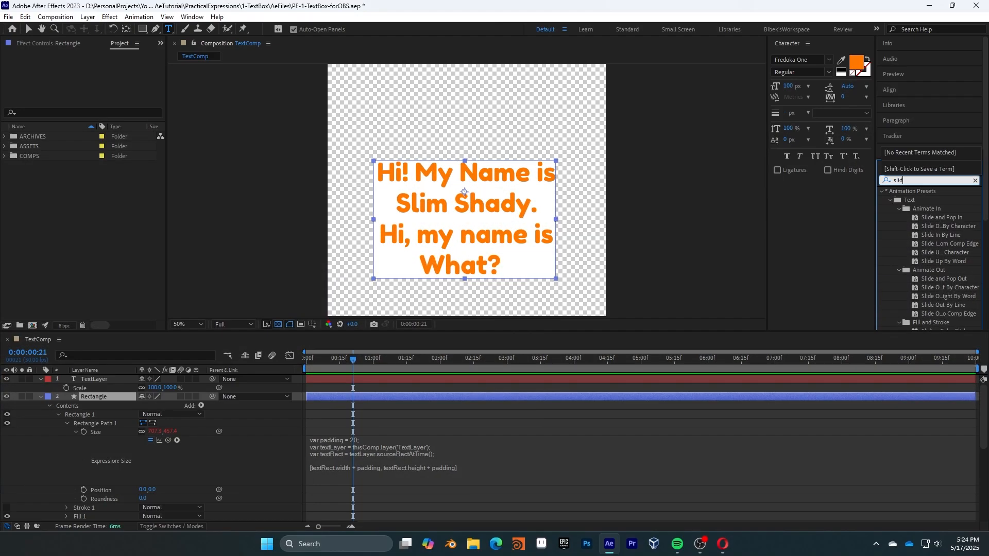
Step: Apply a Slider Control to the Rectangle layer and set padding in its Size expression to effect("Slider Control")("Slider")
{"action": "type", "text": "slider"}
{"action": "left_click_drag", "start_coordinate": [935, 199], "coordinate": [119, 397]}
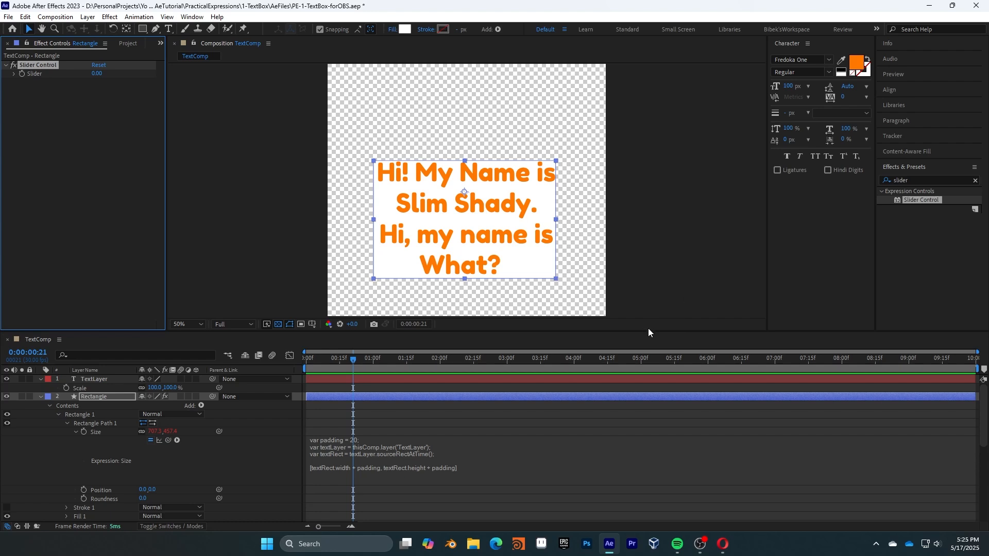
{"action": "left_click", "coordinate": [375, 438]}
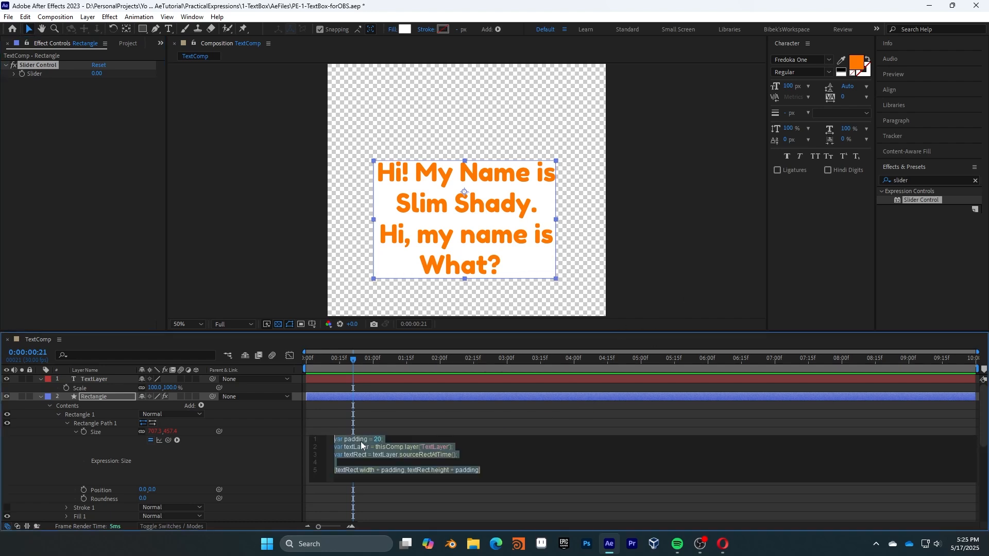
{"action": "double_click", "coordinate": [377, 439]}
{"action": "type", "text": "ef"}
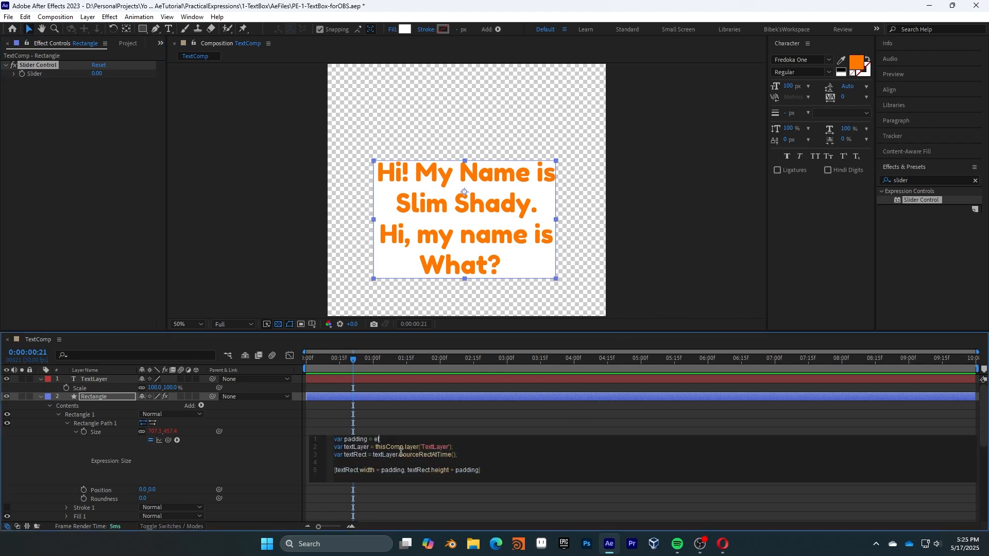
{"action": "type", "text": "fect"}
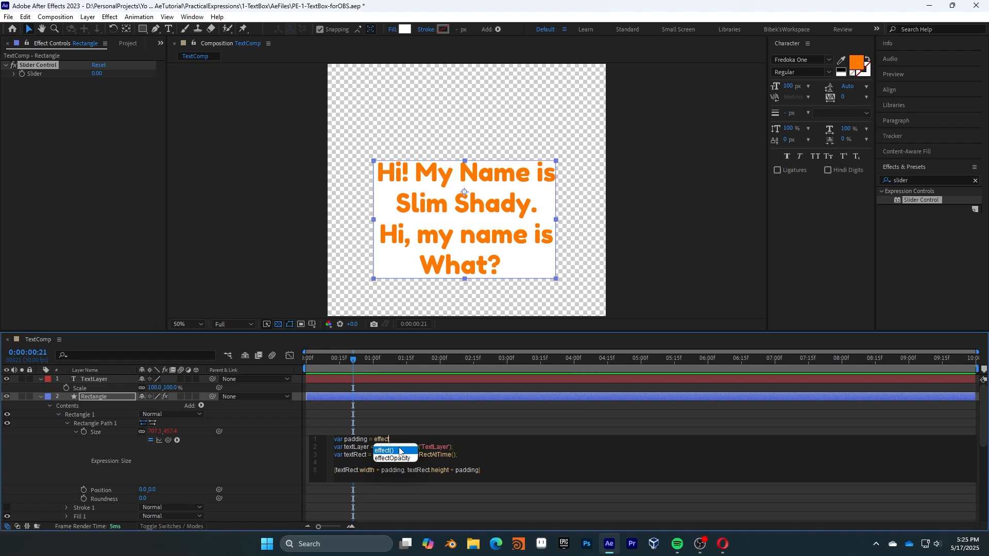
{"action": "type", "text": "(\"Slider Control\")"}
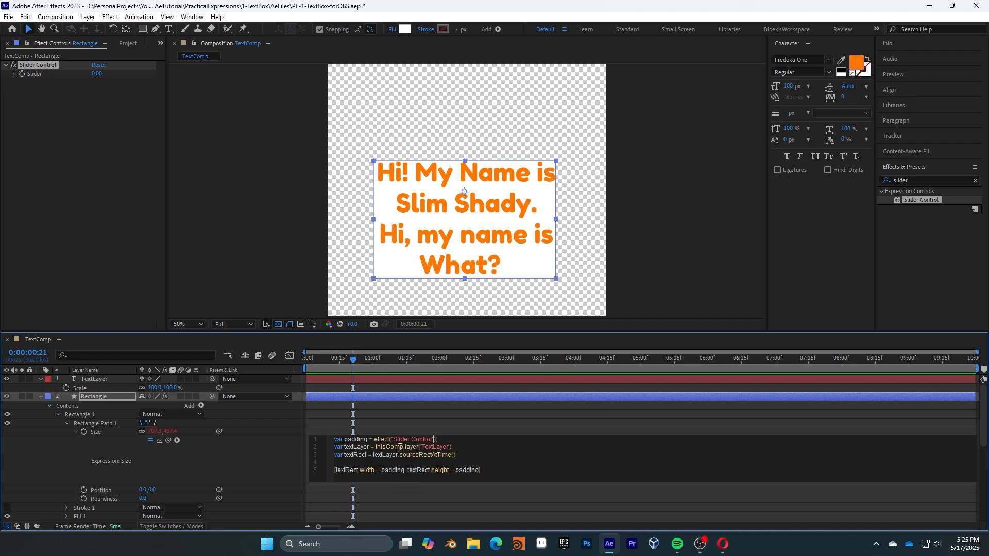
{"action": "type", "text": "(\"Slider"}
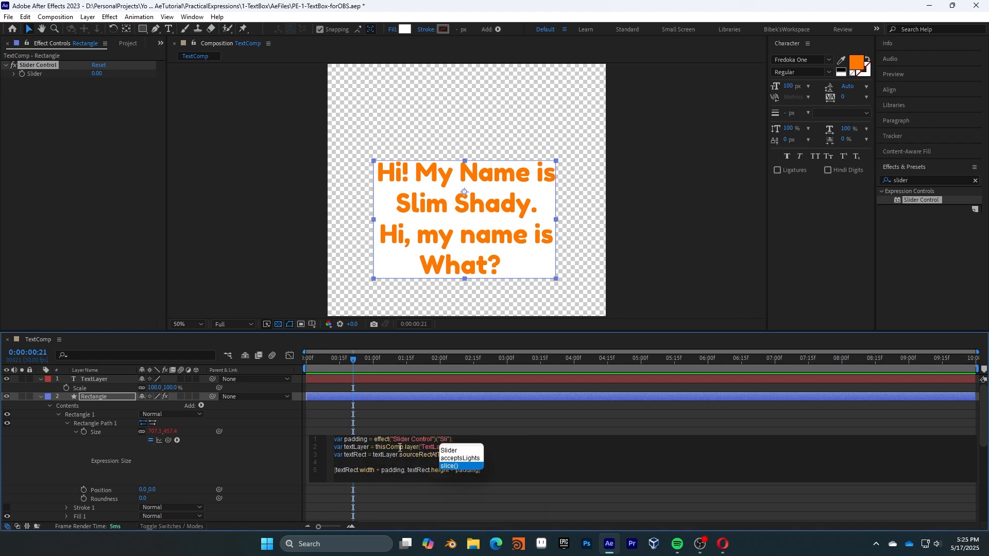
{"action": "left_click", "coordinate": [380, 420]}
Step: Set the rectangle's padding slider to 50, and raise it to 70
{"action": "left_click", "coordinate": [99, 73]}
{"action": "type", "text": "50"}
{"action": "key", "text": "Return"}
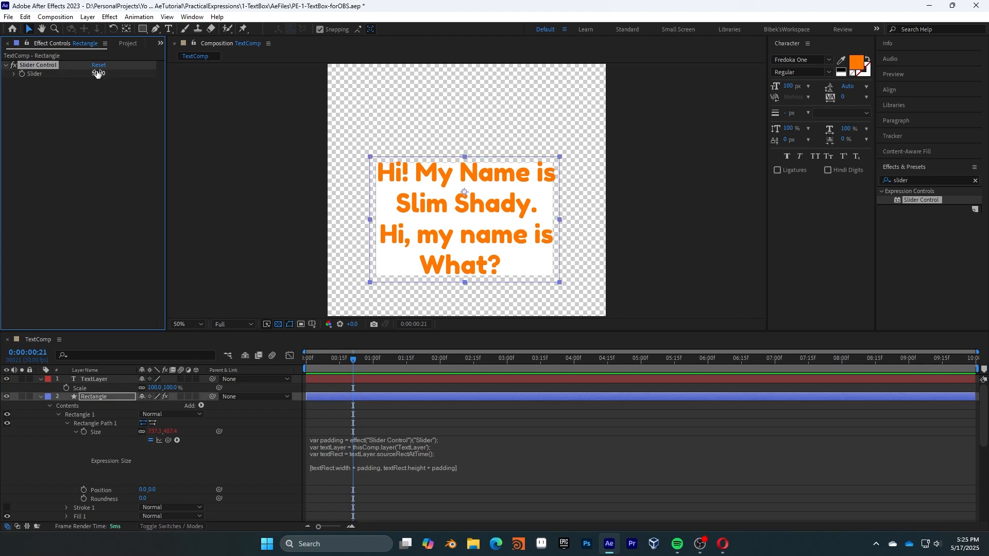
{"action": "left_click_drag", "start_coordinate": [97, 74], "coordinate": [196, 82]}
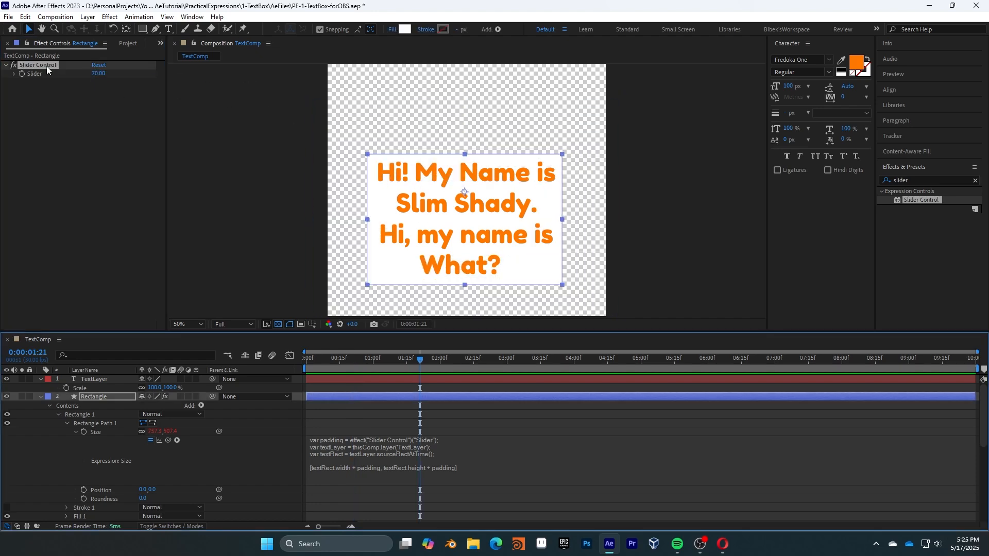
Step: Duplicate the Slider Control effect on the Rectangle layer
{"action": "left_click", "coordinate": [46, 66]}
{"action": "key", "text": "Return"}
{"action": "left_click", "coordinate": [43, 66]}
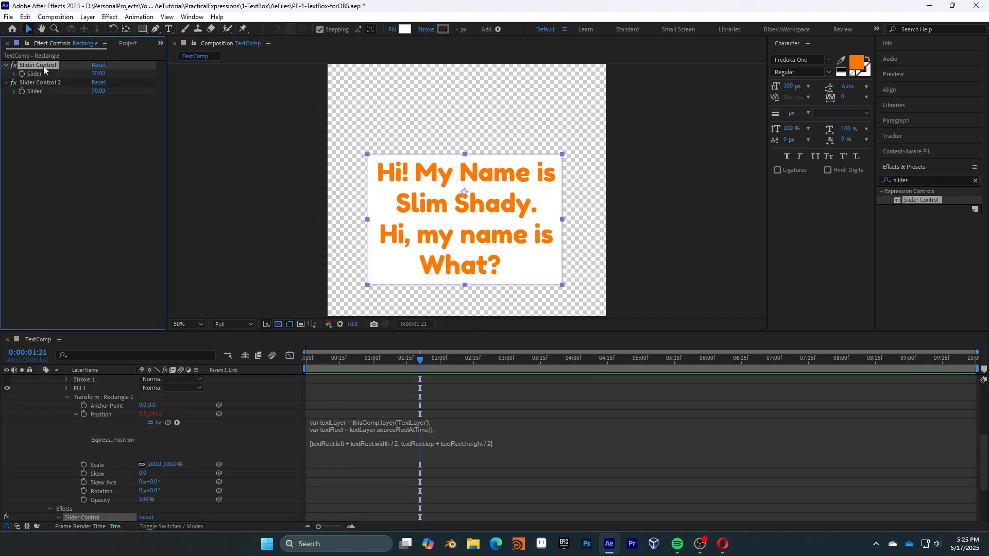
Step: Rename the original slider effect as VerticalSlider and its duplicate as HorizontalSlider
{"action": "right_click", "coordinate": [43, 66]}
{"action": "left_click", "coordinate": [78, 73]}
{"action": "type", "text": "VerticalSlider"}
{"action": "key", "text": "Return"}
{"action": "right_click", "coordinate": [36, 82]}
{"action": "left_click", "coordinate": [70, 90]}
{"action": "type", "text": "HorizontalSlider"}
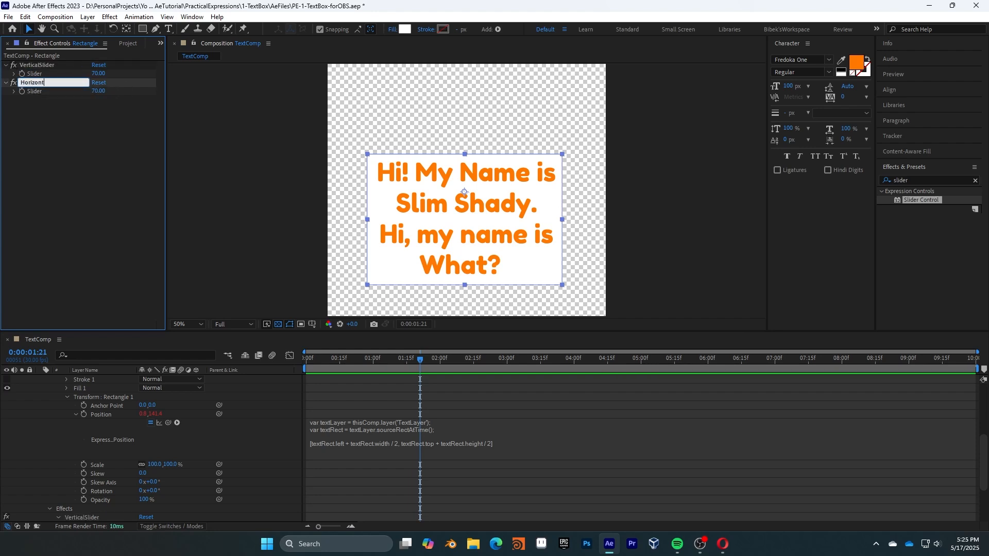
{"action": "key", "text": "Return"}
Step: In the rectangle's Size expression, start a second var line and rename the padding variable declaration as vPadding
{"action": "left_click", "coordinate": [467, 412]}
{"action": "scroll", "coordinate": [467, 412], "scroll_direction": "up", "scroll_amount": 4}
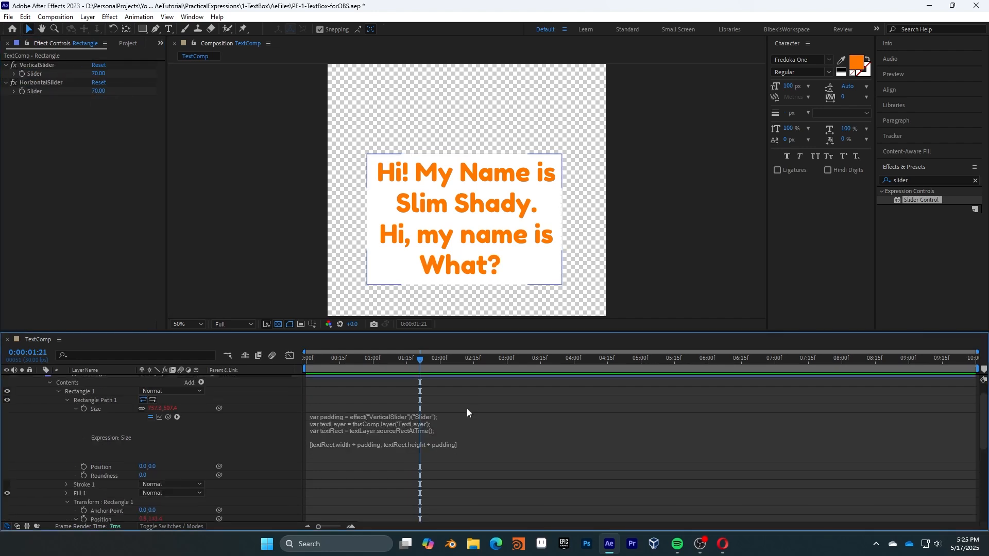
{"action": "left_click", "coordinate": [479, 421]}
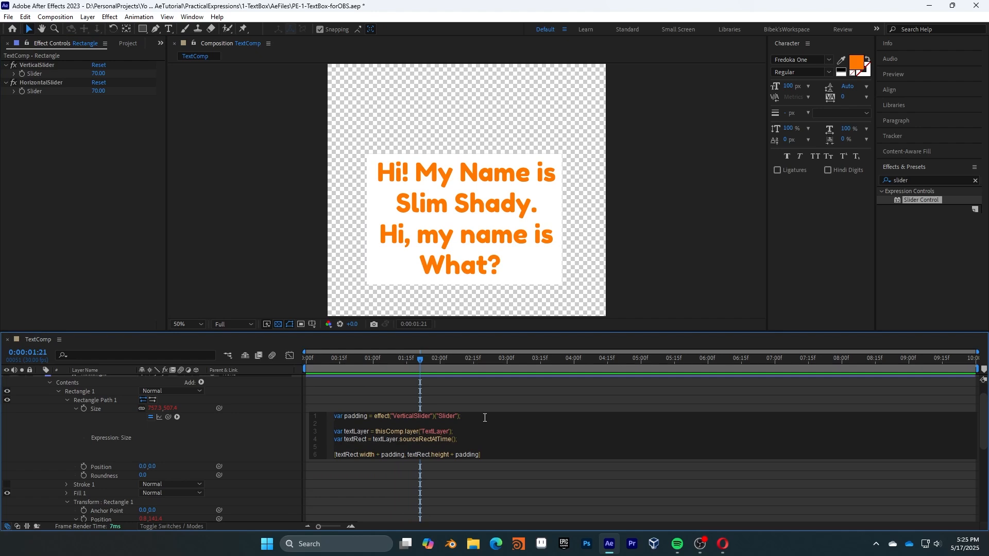
{"action": "type", "text": "var"}
{"action": "key", "text": "Return"}
{"action": "key", "text": "Up"}
{"action": "key", "text": "Up"}
{"action": "key", "text": "ctrl+Right"}
{"action": "type", "text": "v"}
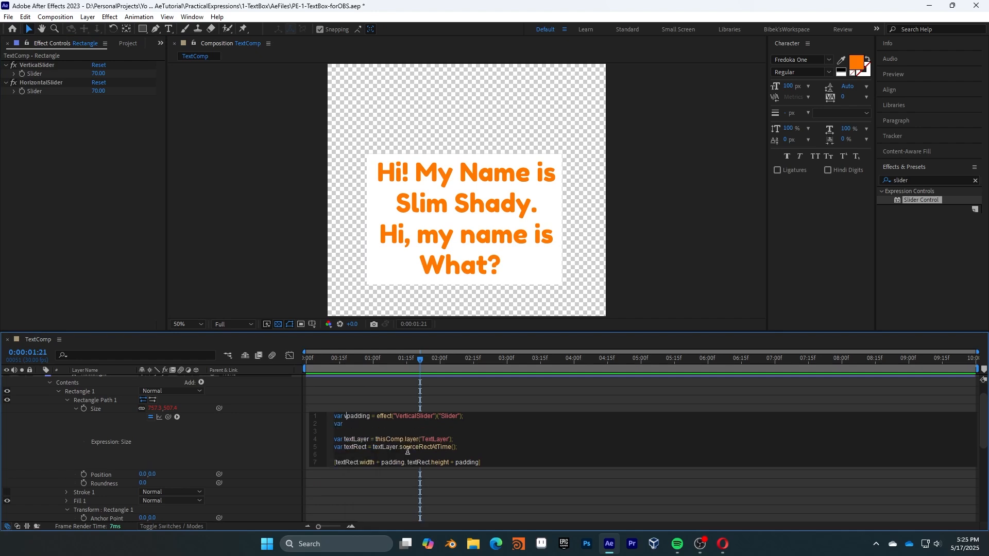
{"action": "key", "text": "Delete"}
{"action": "type", "text": "P"}
Step: Complete the second variable line as hPadding = effect("HorizontalSlider")("Slider")
{"action": "key", "text": "Down"}
{"action": "type", "text": "hPadding = effect("}
{"action": "type", "text": "\"HorizontalSlider\")(\"Slider"}
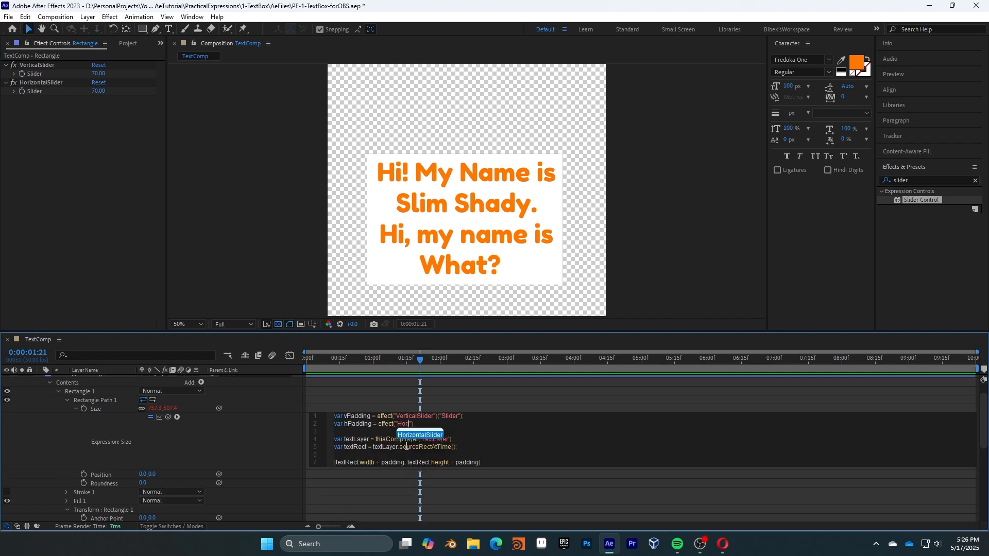
Step: In the Size expression's output array, replace padding with hPadding for the width and vPadding for the height
{"action": "double_click", "coordinate": [405, 463]}
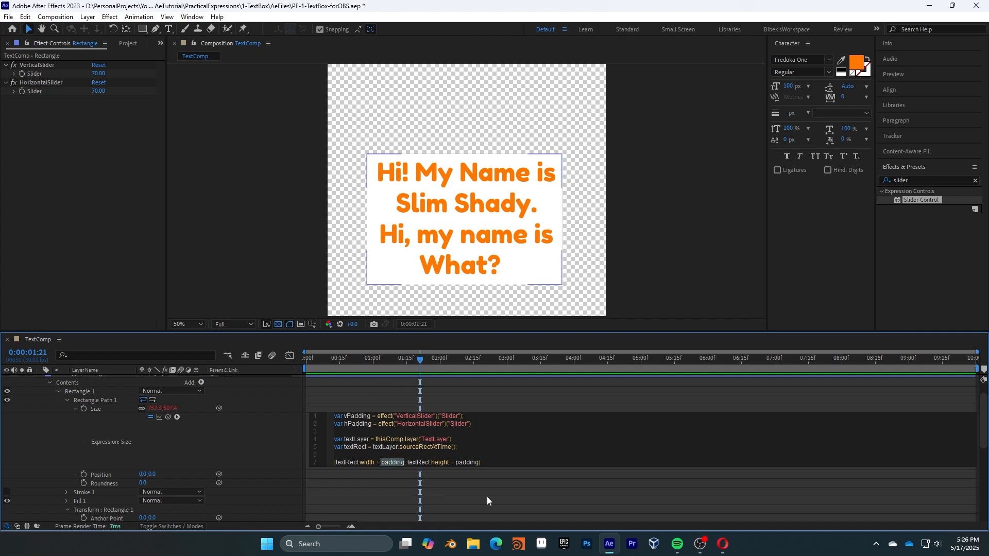
{"action": "key", "text": "Left"}
{"action": "type", "text": "h"}
{"action": "key", "text": "Delete"}
{"action": "type", "text": "P"}
{"action": "key", "text": "ctrl+Right"}
{"action": "key", "text": "ctrl+Right"}
{"action": "key", "text": "ctrl+Right"}
{"action": "key", "text": "ctrl+Right"}
{"action": "key", "text": "ctrl+Right"}
{"action": "key", "text": "ctrl+Right"}
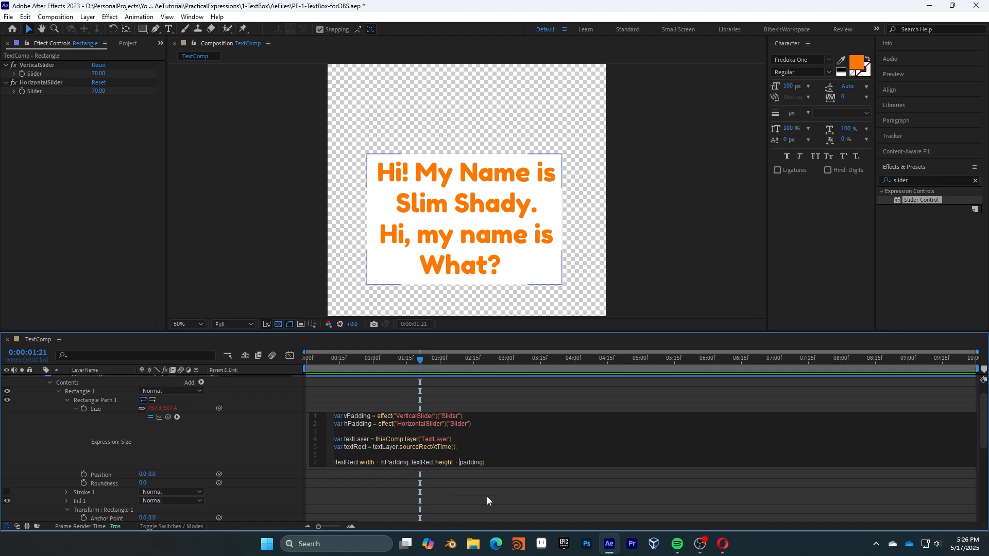
{"action": "type", "text": "v"}
{"action": "key", "text": "Delete"}
{"action": "type", "text": "P"}
Step: Apply the expression and adjust the padding sliders to 50 for VerticalSlider and 186 for HorizontalSlider
{"action": "left_click_drag", "start_coordinate": [104, 74], "coordinate": [180, 113]}
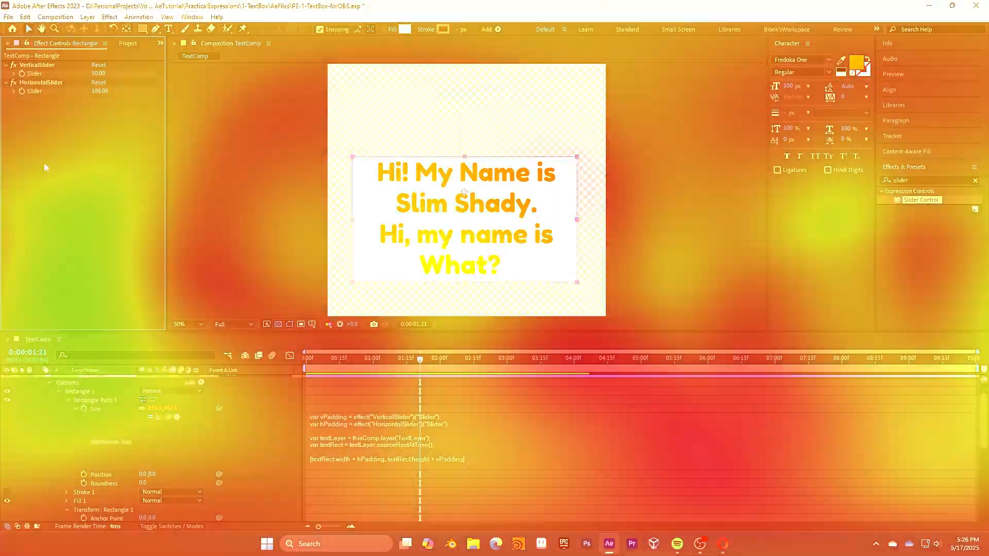